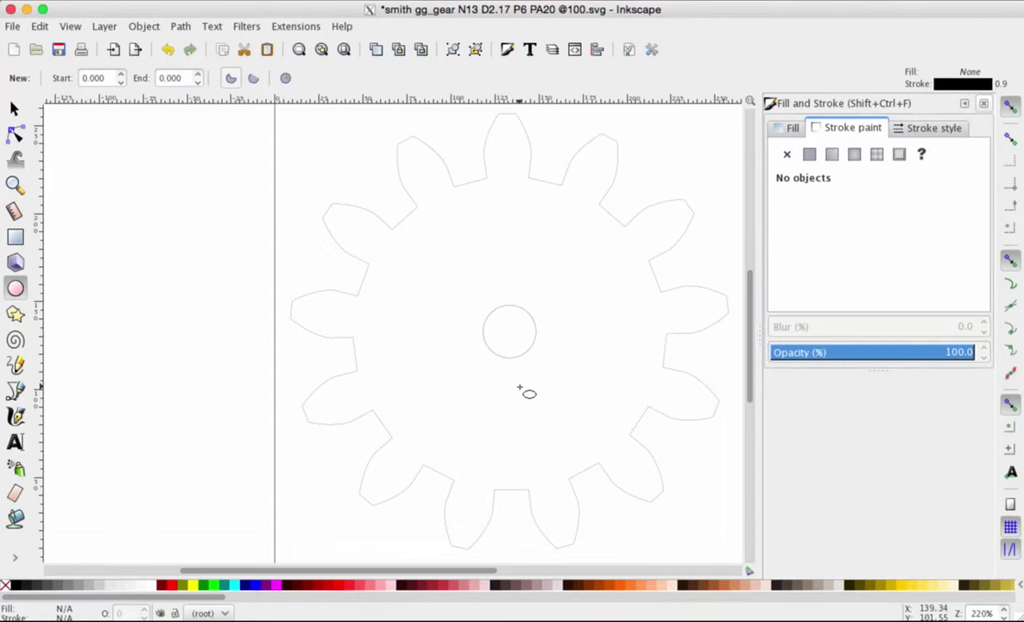
Draw a perfect circle about 96.5 px across around the gear's centre hole
click(17, 289)
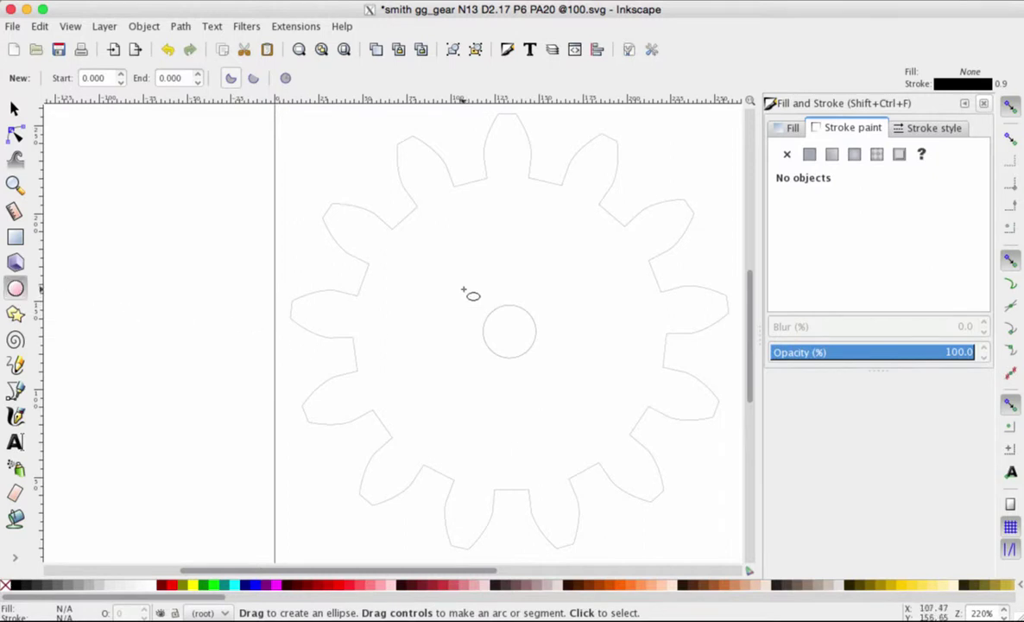
key(ctrl)
mouse_move(439, 267)
mouse_down()
mouse_move(575, 384)
mouse_move(658, 430)
mouse_move(646, 434)
mouse_up()
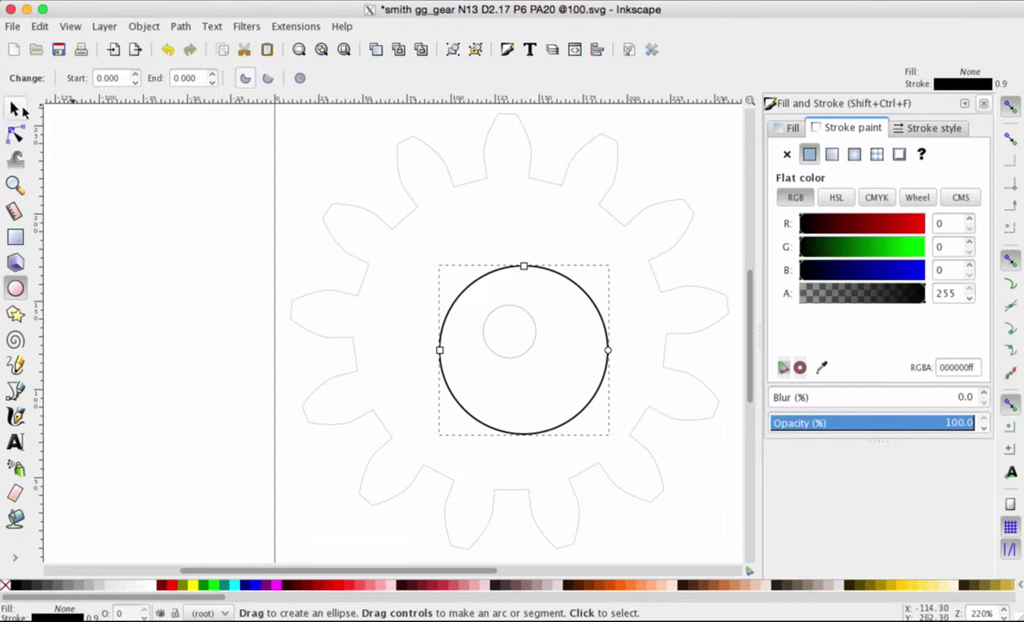
click(17, 108)
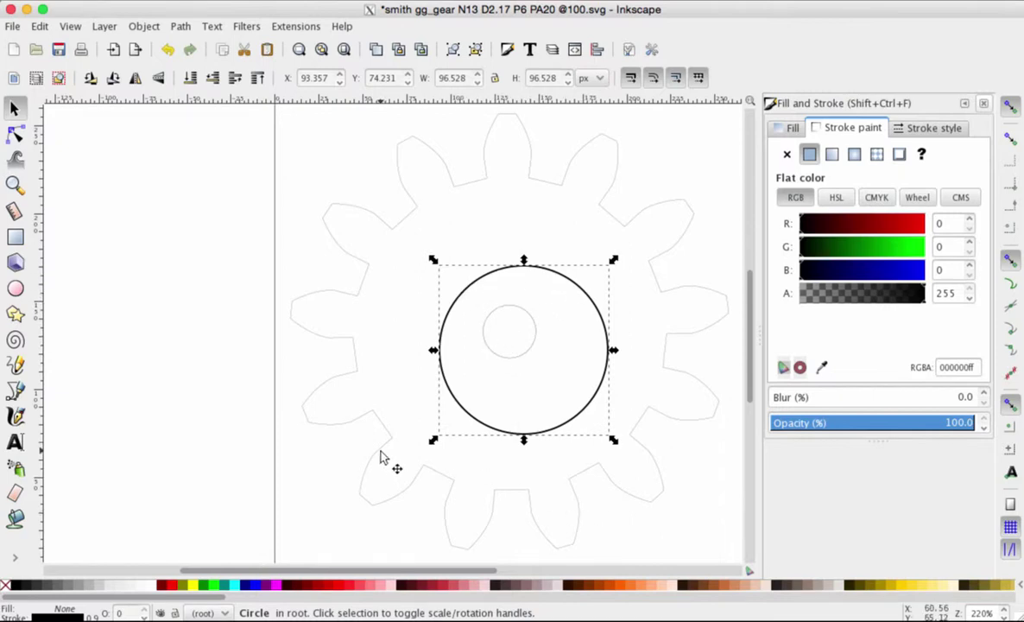
Centre the circle on the gear vertically and horizontally, aligning relative to the Biggest object
key(shift)
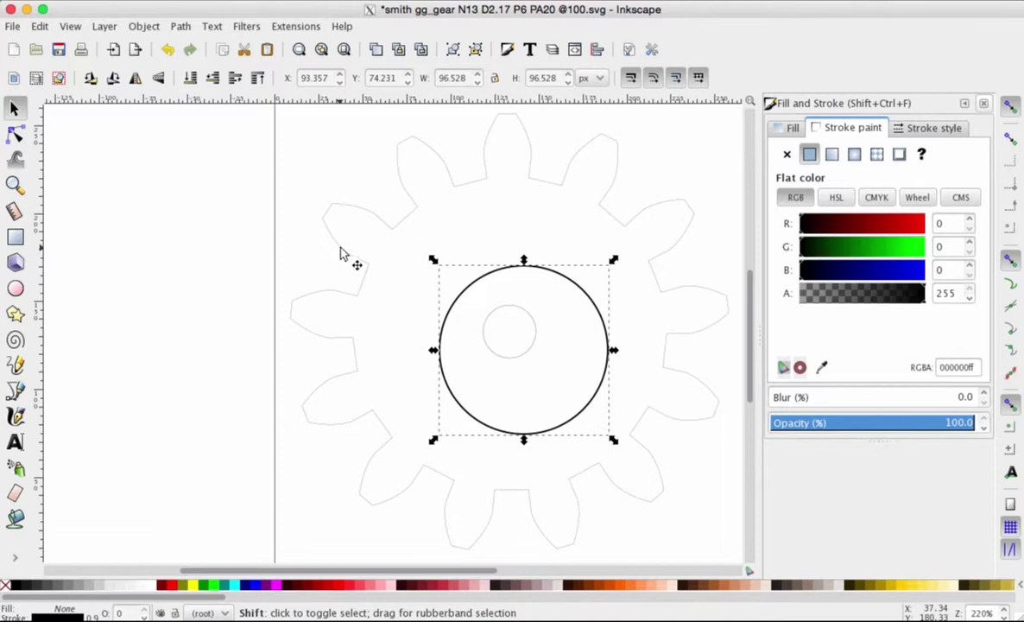
shift+click(342, 251)
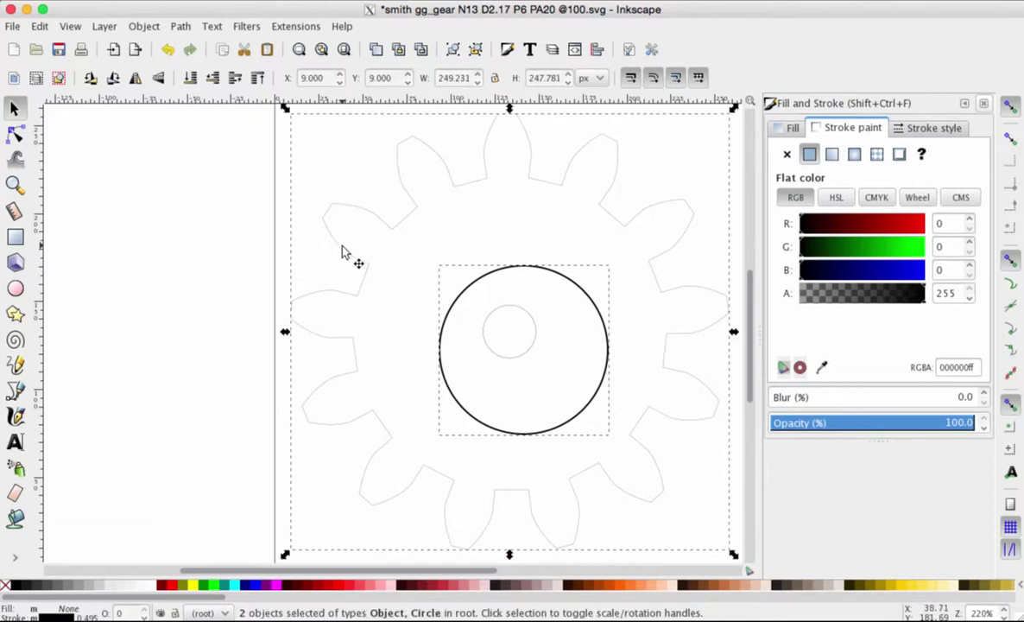
click(142, 26)
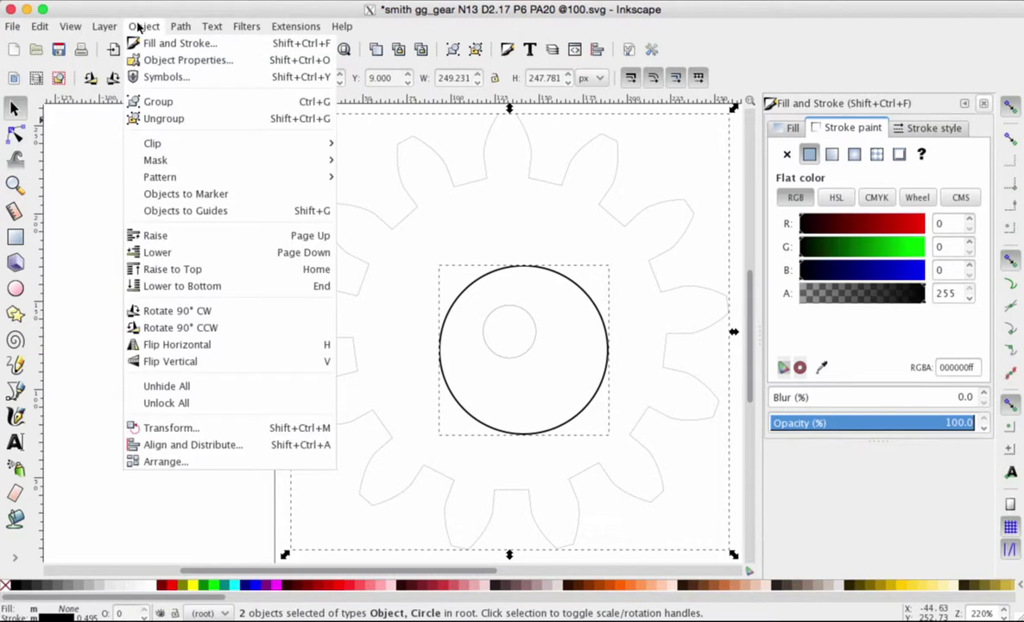
click(192, 444)
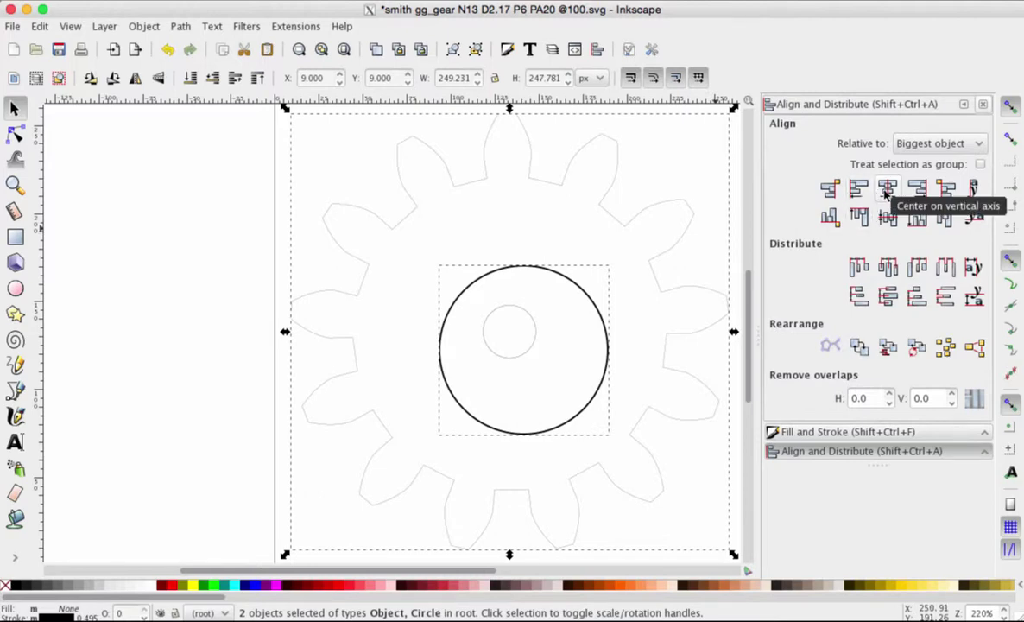
click(947, 148)
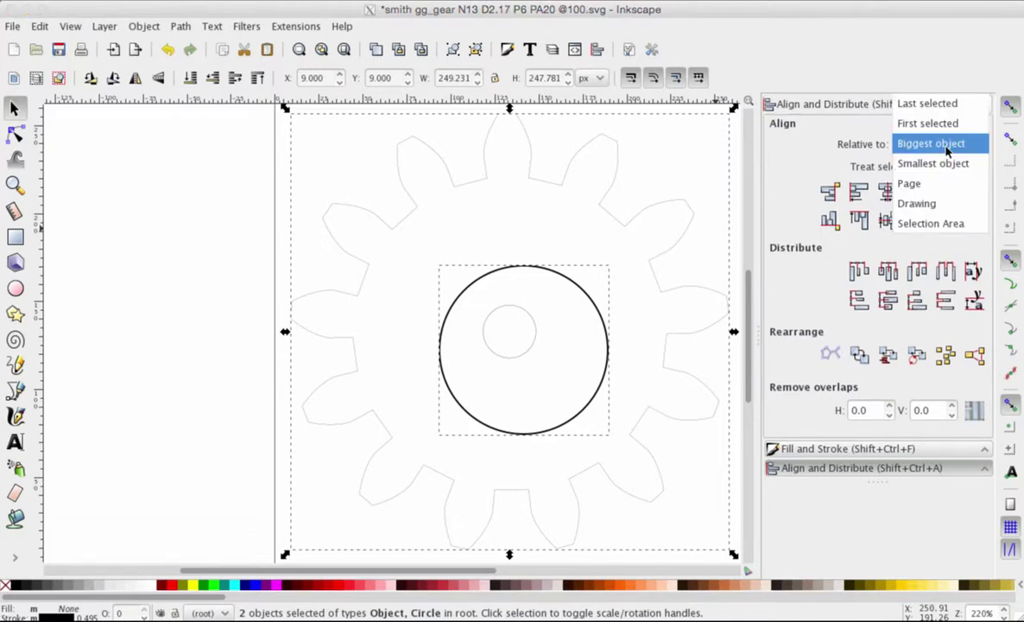
click(947, 146)
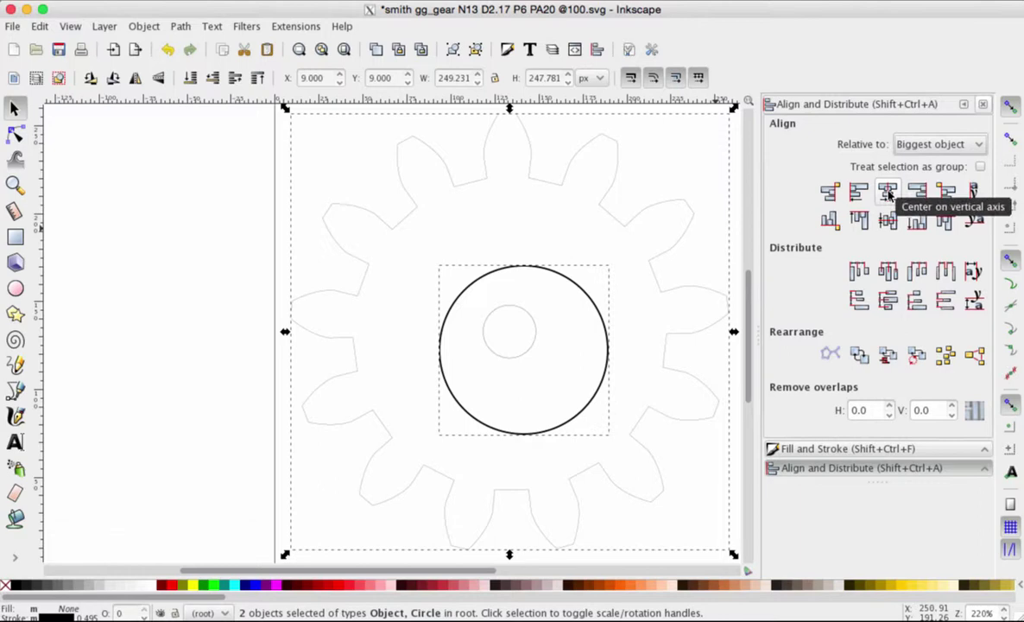
click(889, 194)
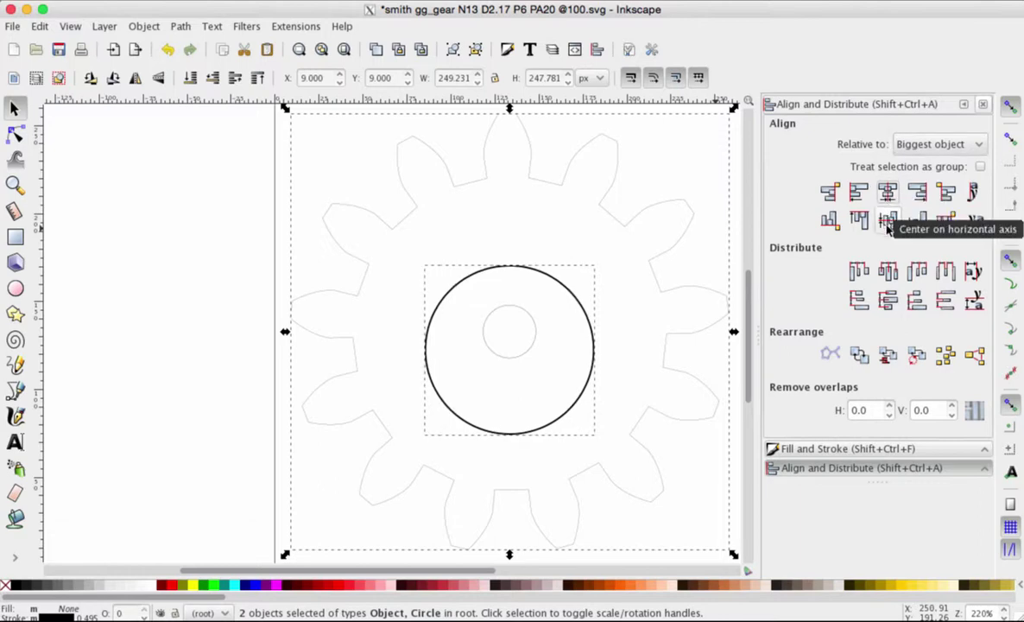
click(889, 221)
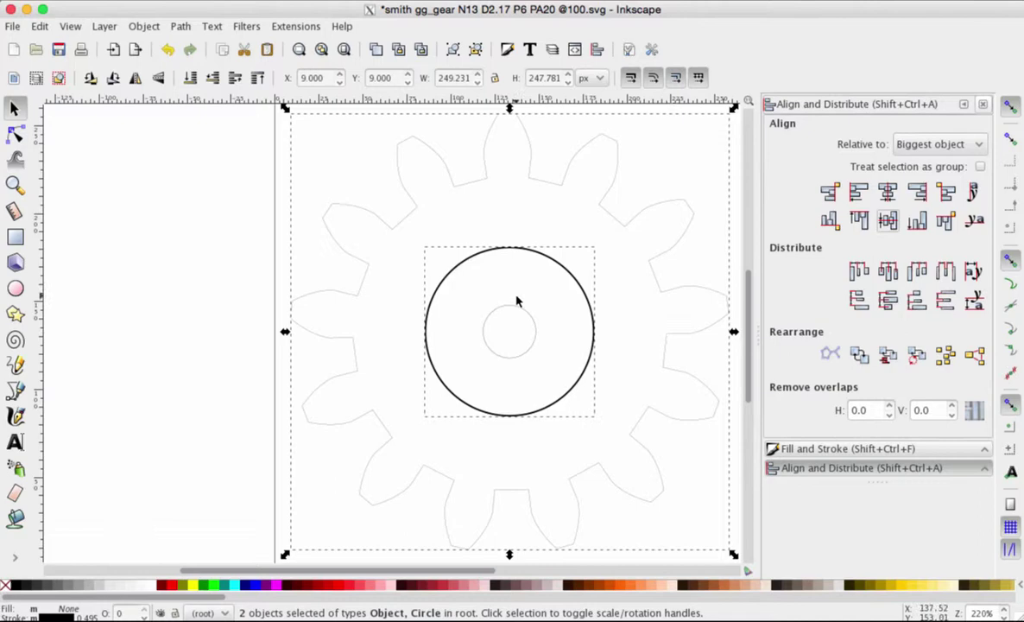
click(984, 104)
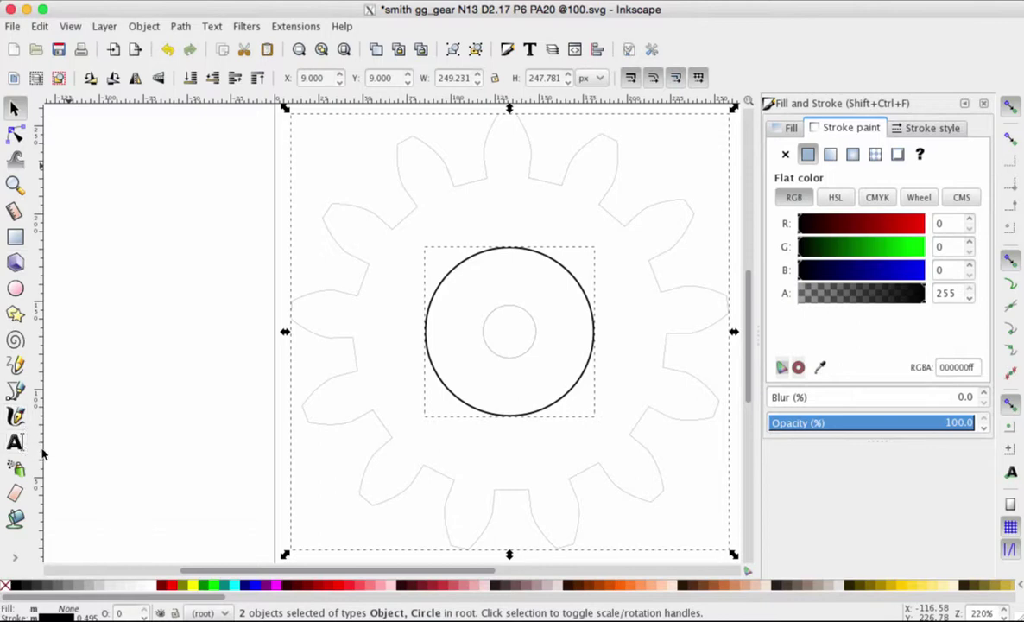
Add the text 'around and around and' just above the circle
click(16, 443)
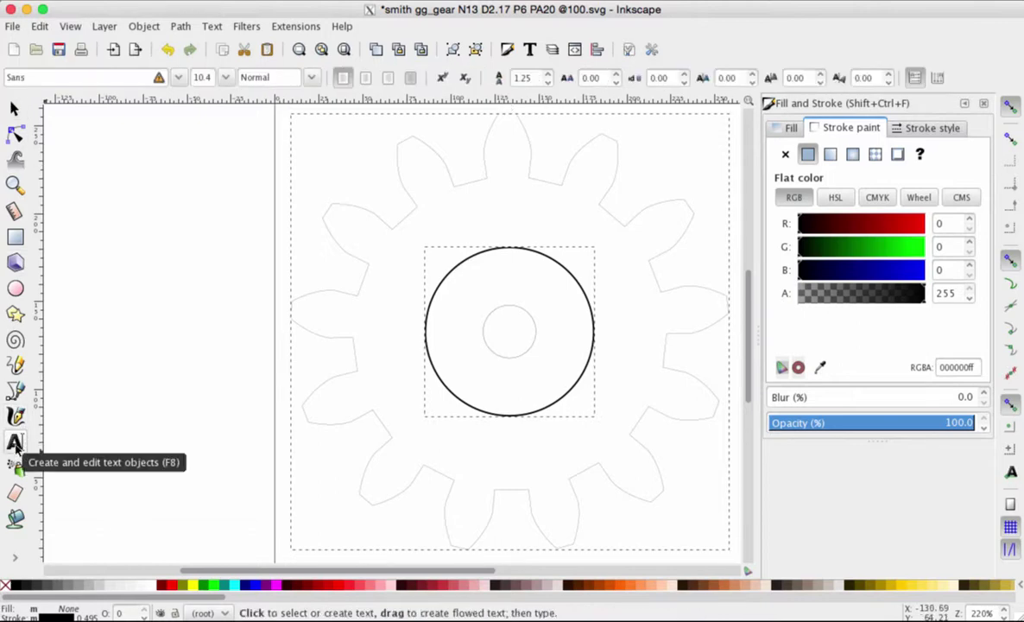
click(436, 227)
text(around and around and)
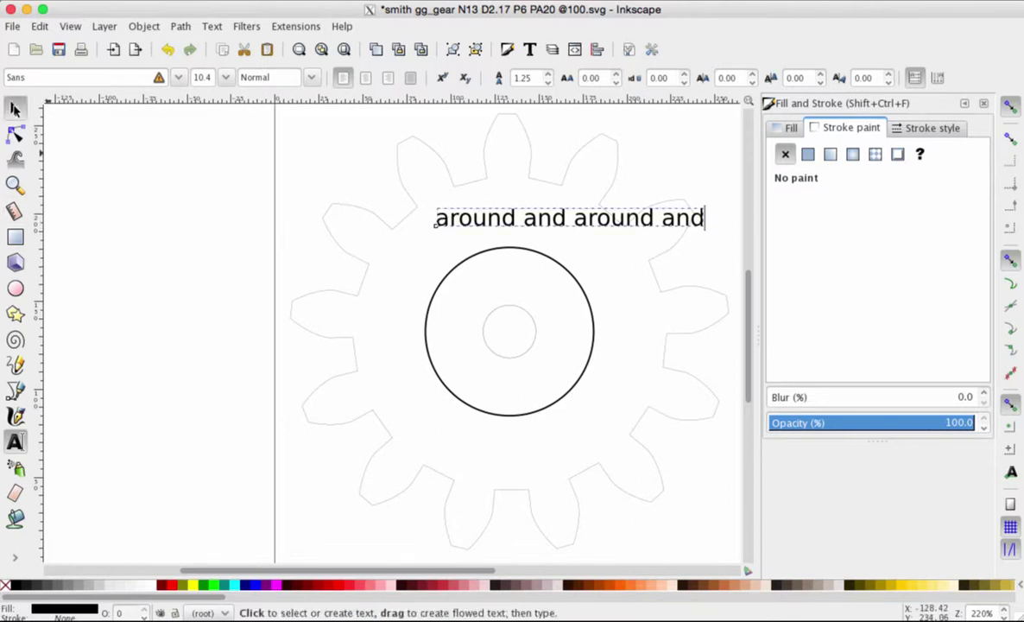
click(15, 108)
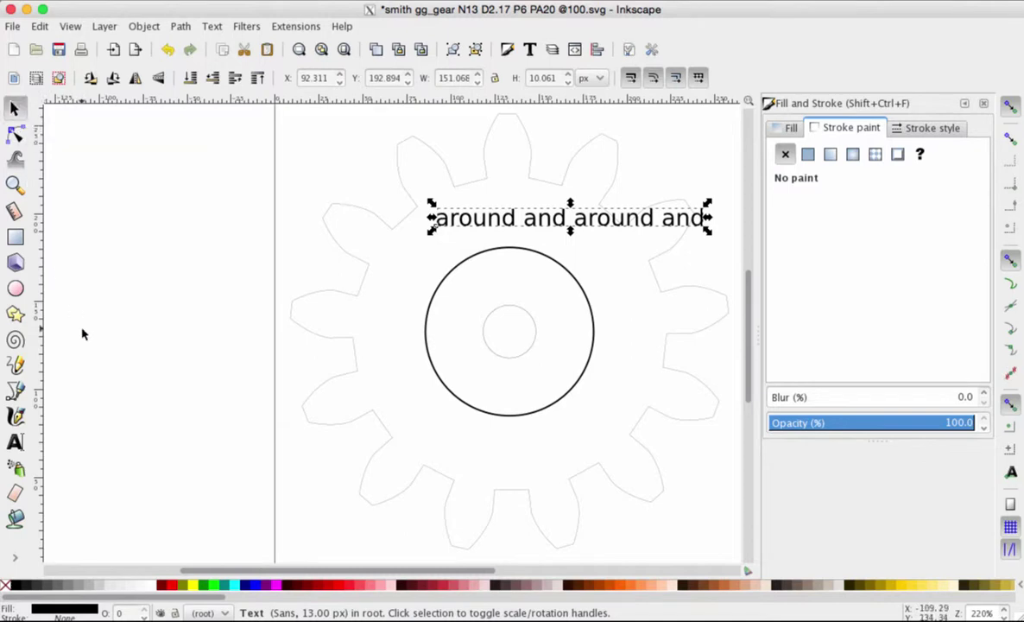
Put the text 'around and around and' on the circle's path
key(shift)
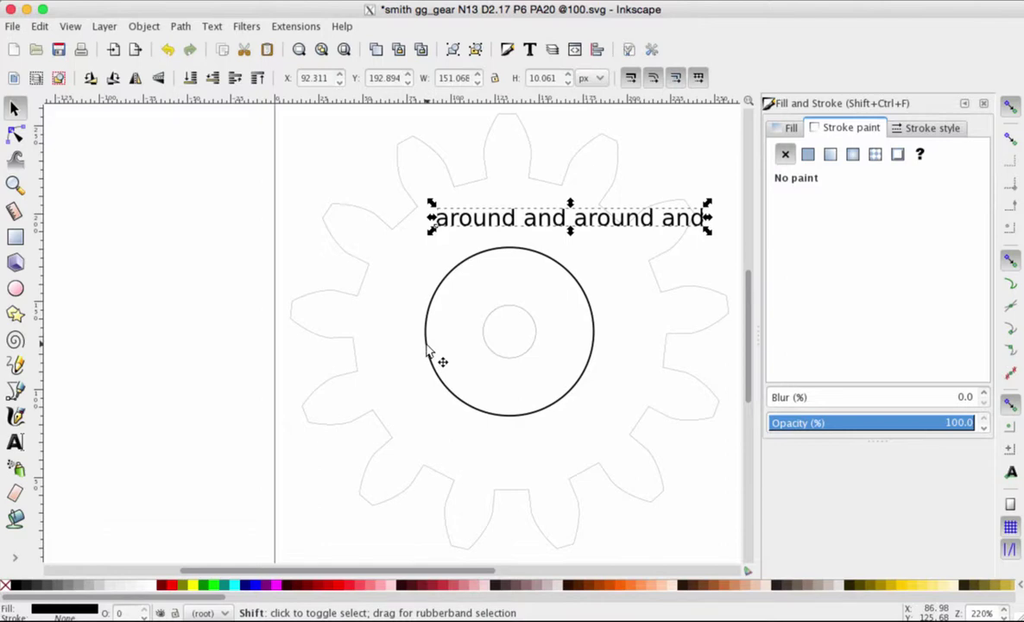
shift+click(429, 354)
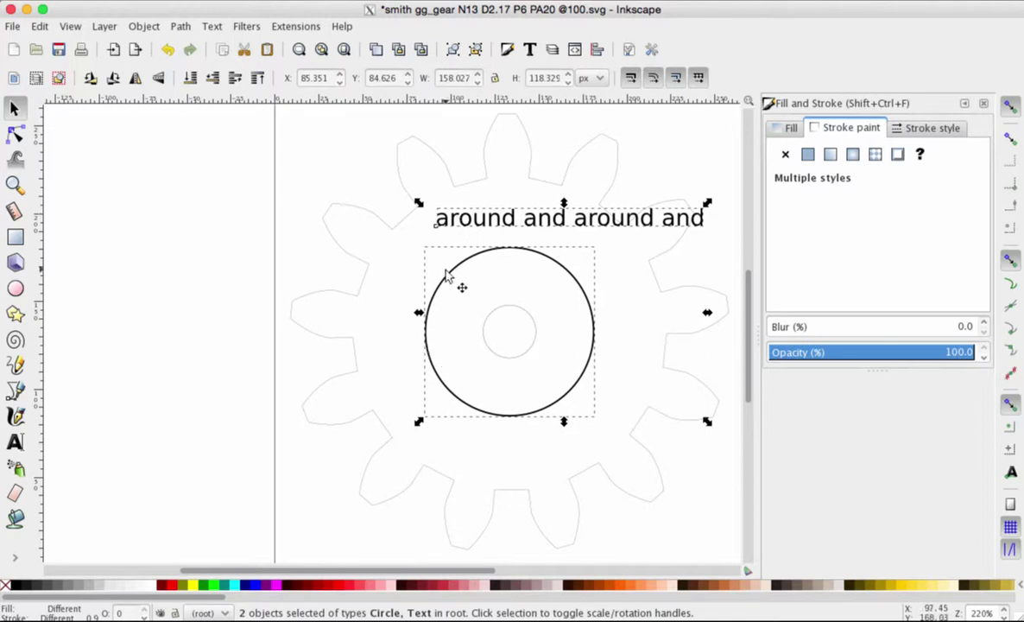
click(212, 27)
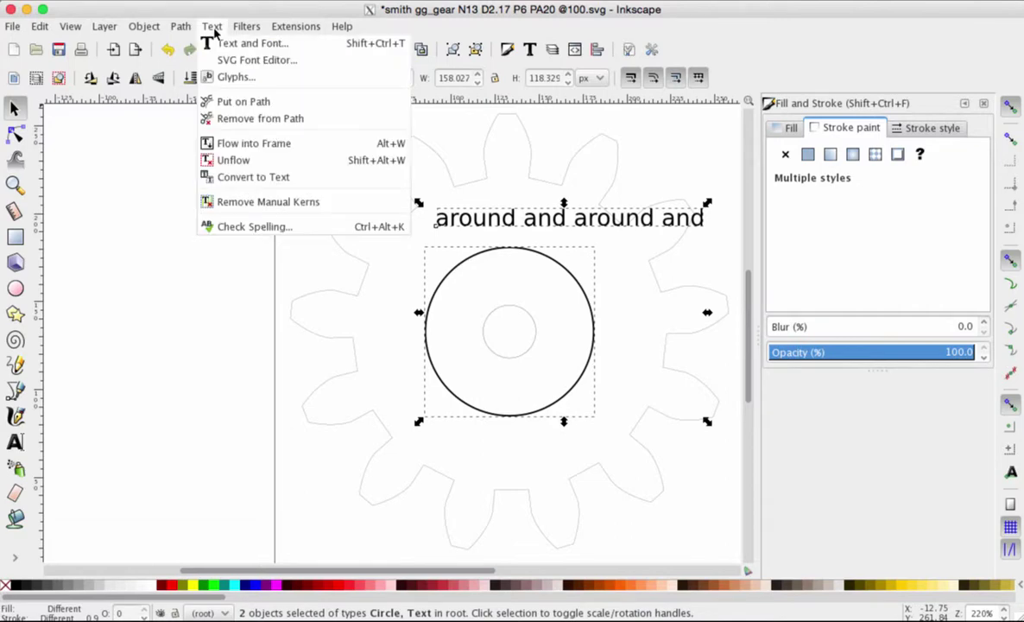
click(243, 103)
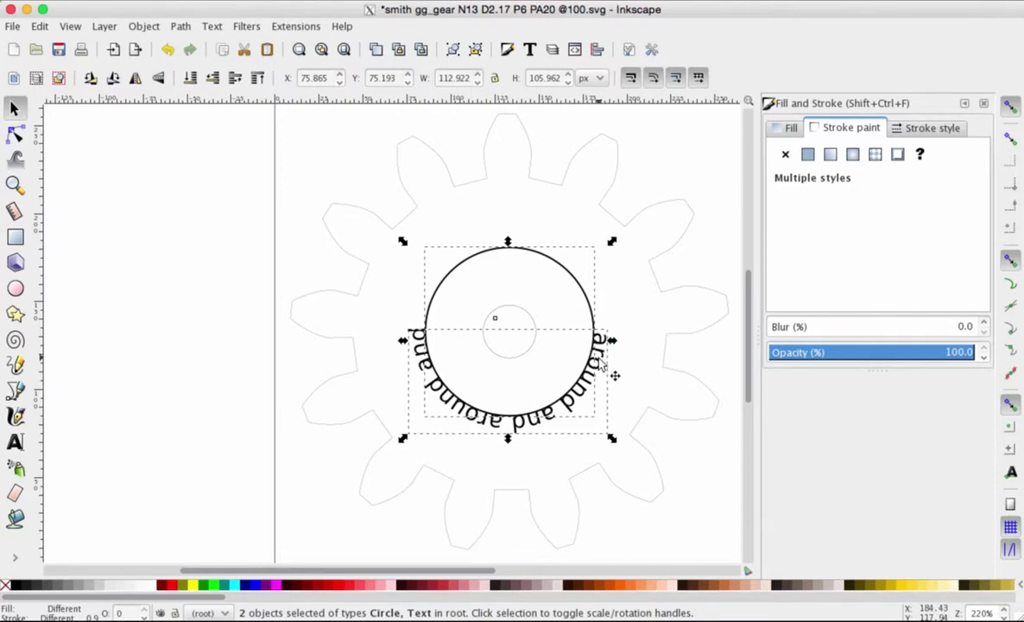
click(615, 375)
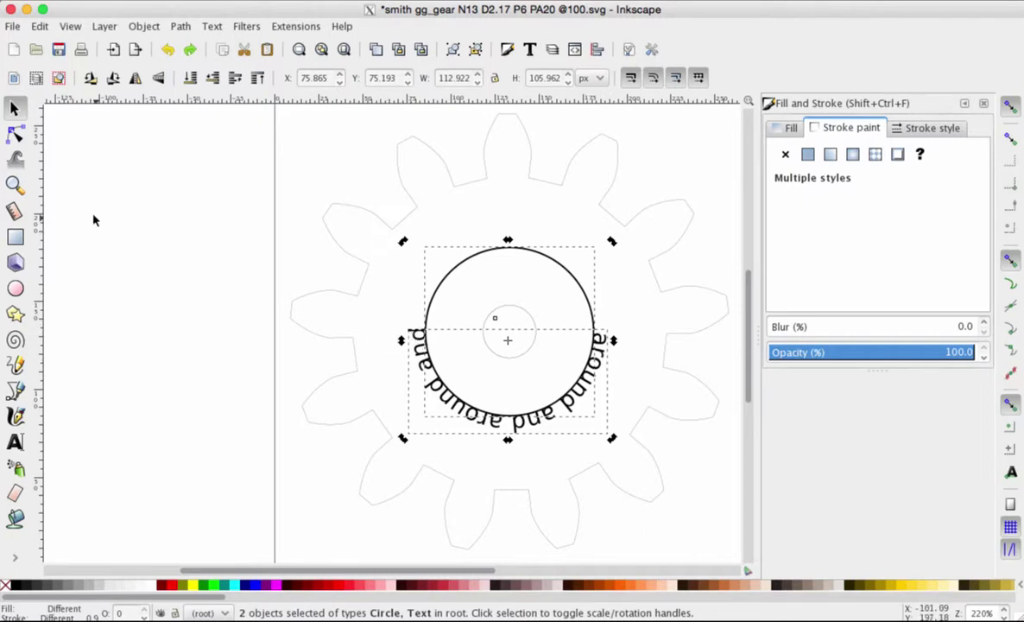
Enlarge the curved text's font size to 18 px so it wraps nearly around the circle
click(17, 440)
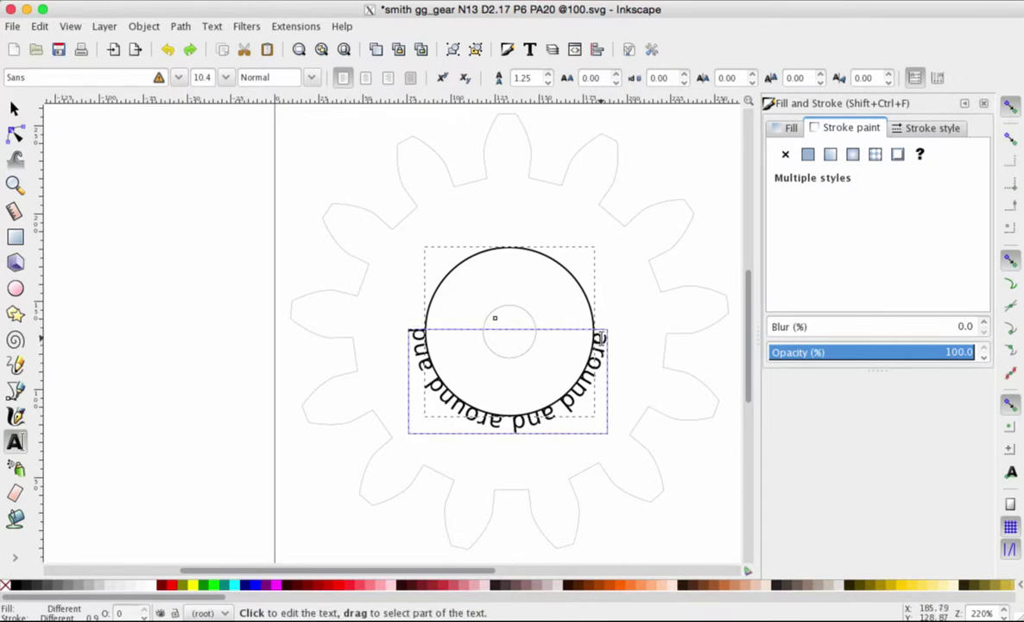
mouse_move(598, 338)
mouse_down()
mouse_move(557, 380)
mouse_move(432, 399)
mouse_move(380, 332)
mouse_move(384, 298)
mouse_move(417, 333)
mouse_move(413, 355)
mouse_move(471, 404)
mouse_move(608, 399)
mouse_move(601, 321)
mouse_up()
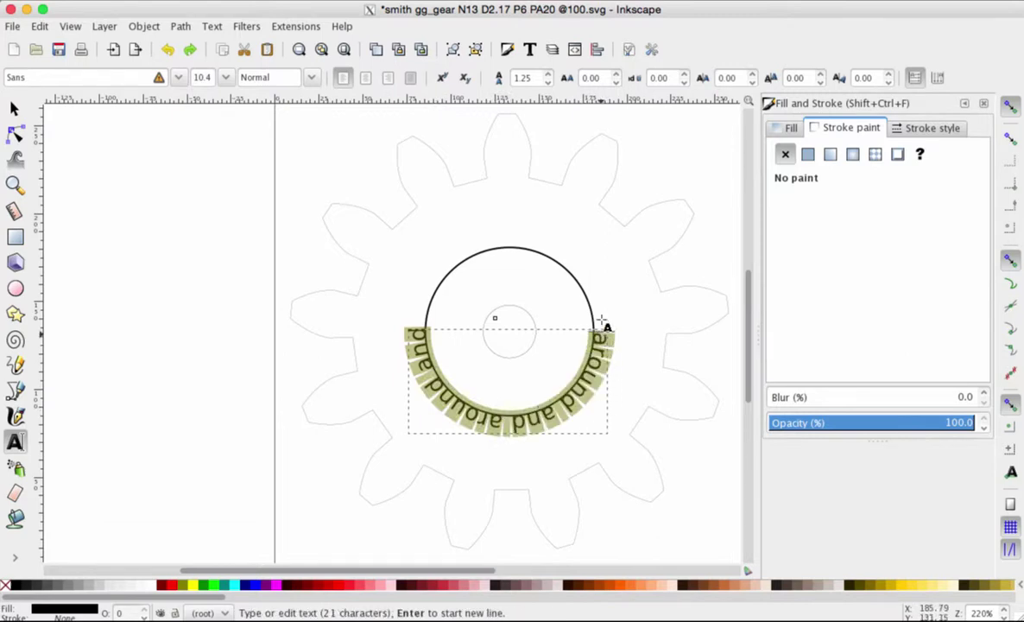
click(224, 77)
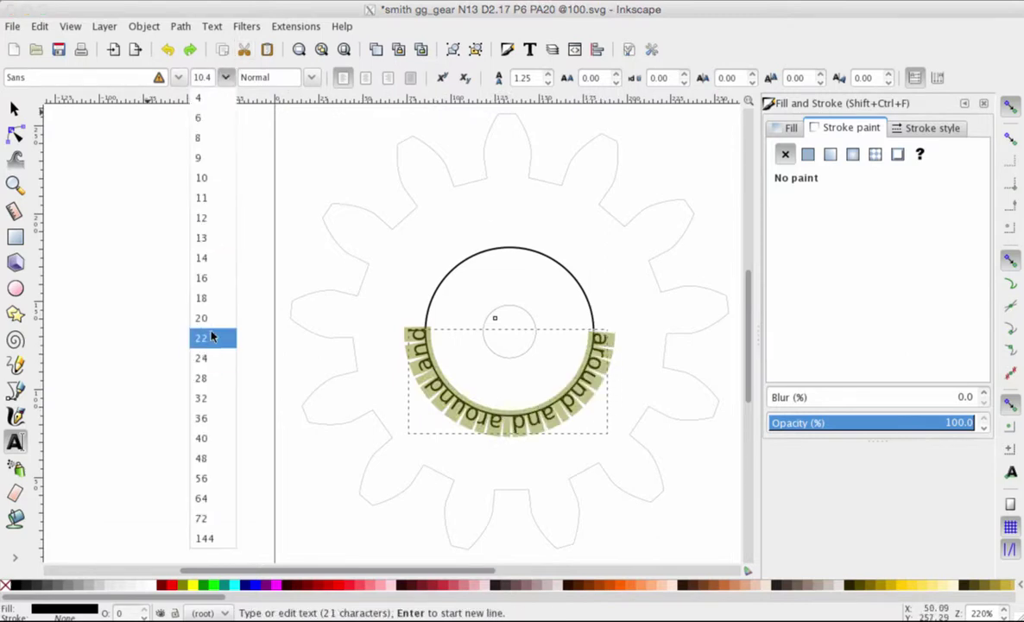
click(214, 277)
click(224, 78)
click(211, 303)
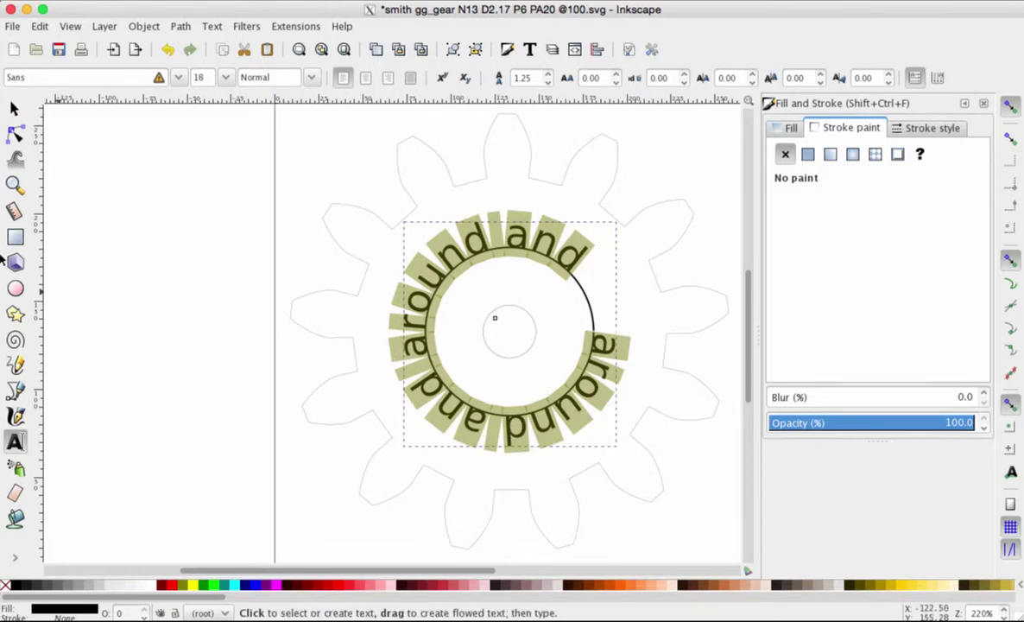
Set the guide circle's stroke to none so only the ring of words shows
click(13, 108)
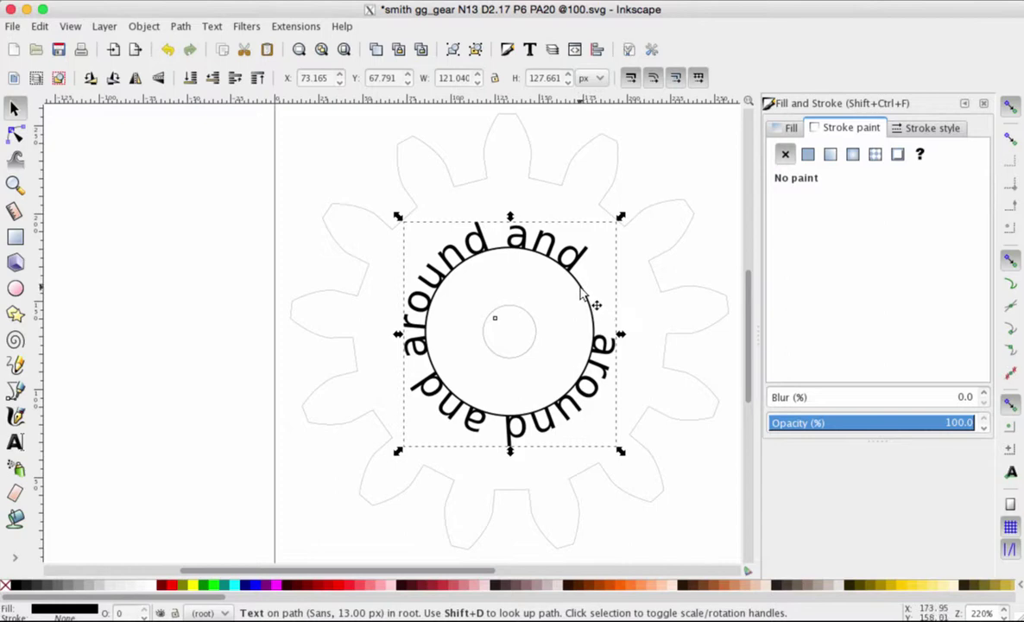
click(581, 293)
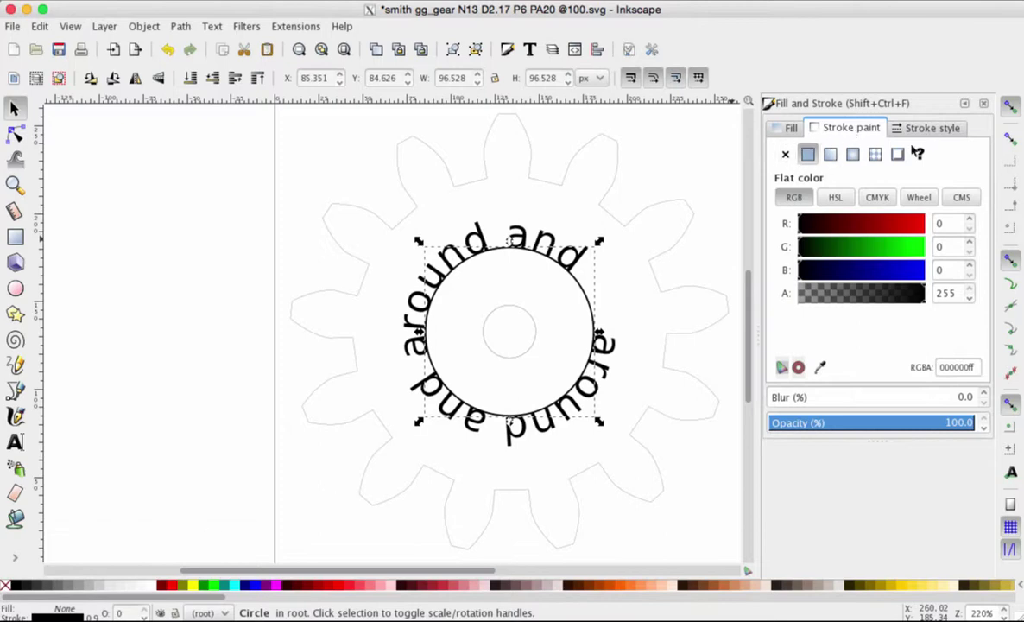
click(785, 155)
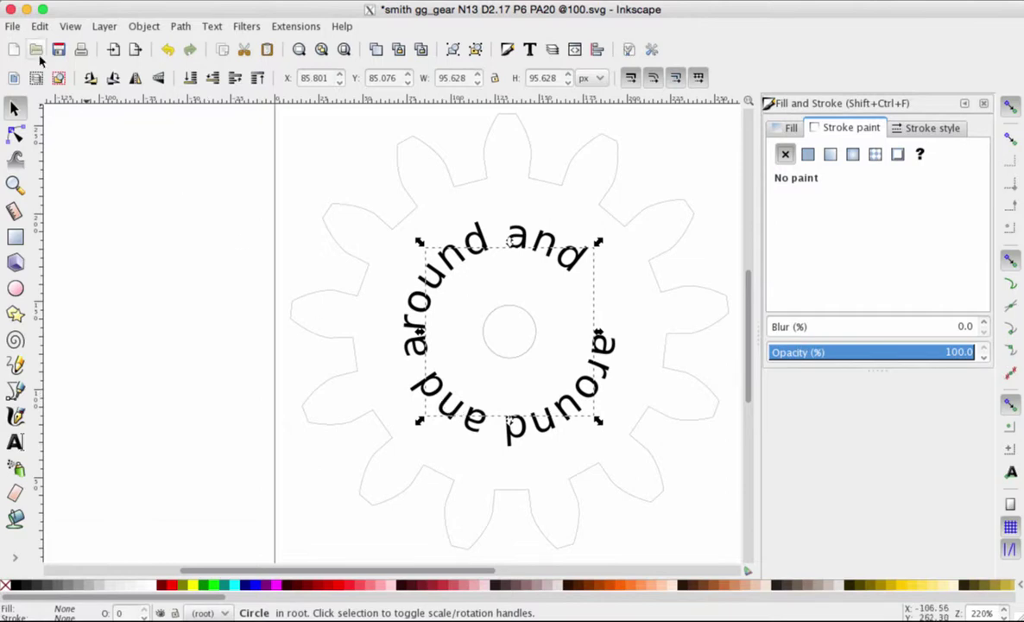
Delete the curved text ring, leaving just the gear outline and centre hole
click(420, 348)
key(Delete)
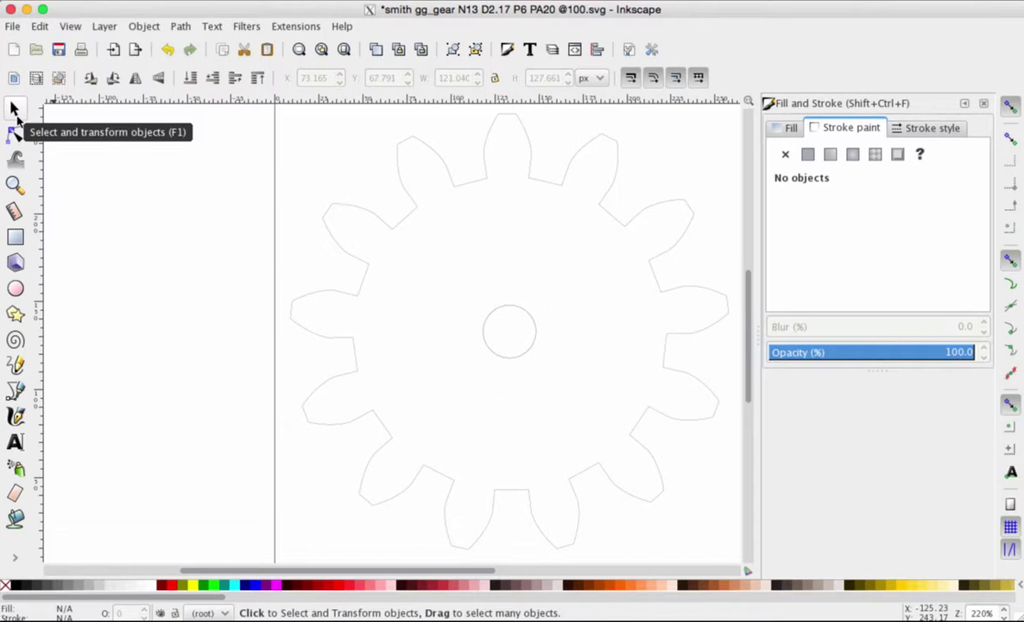
click(15, 112)
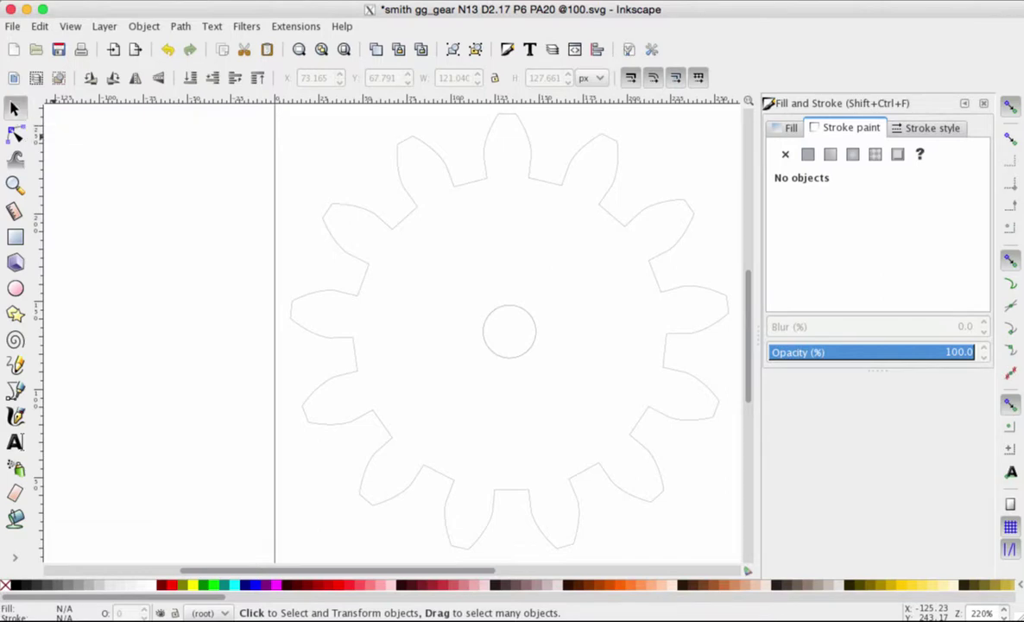
Import and embed runningcat.jpg from Documents/gears/2016 2 7 gear test
click(12, 27)
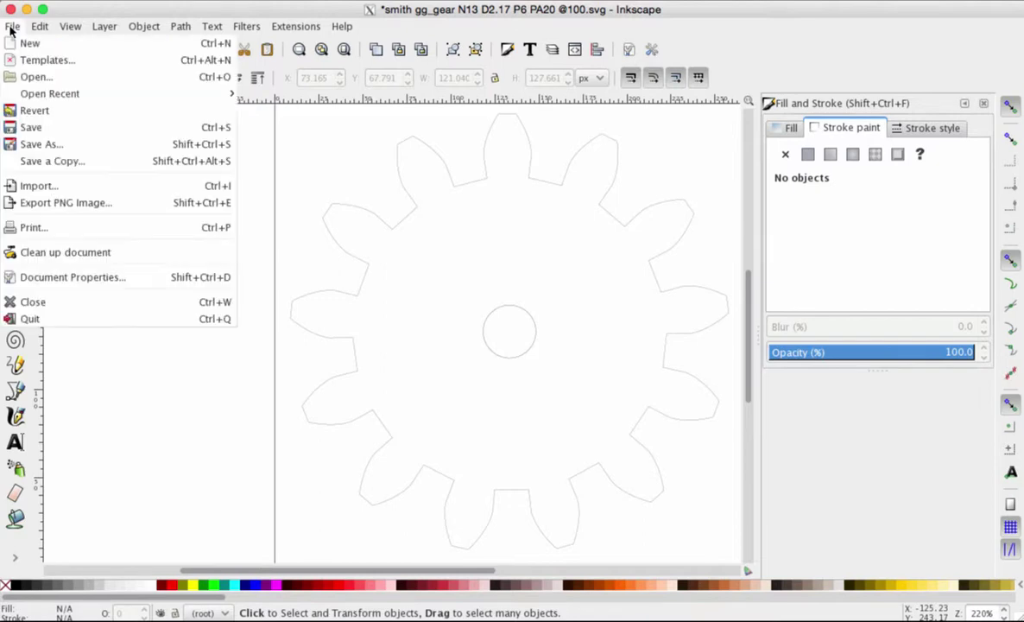
click(54, 188)
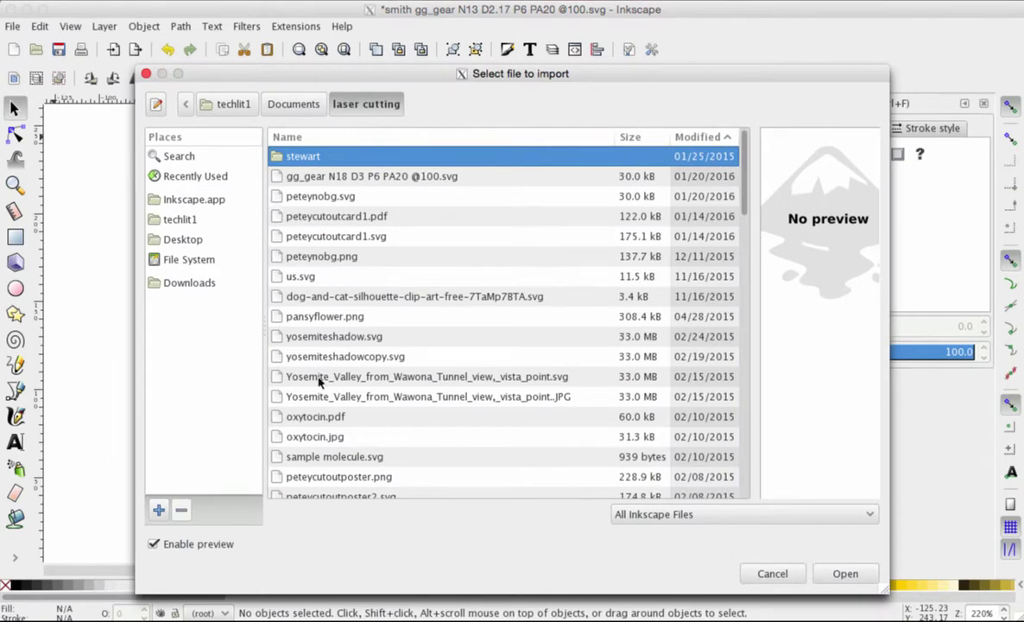
click(177, 219)
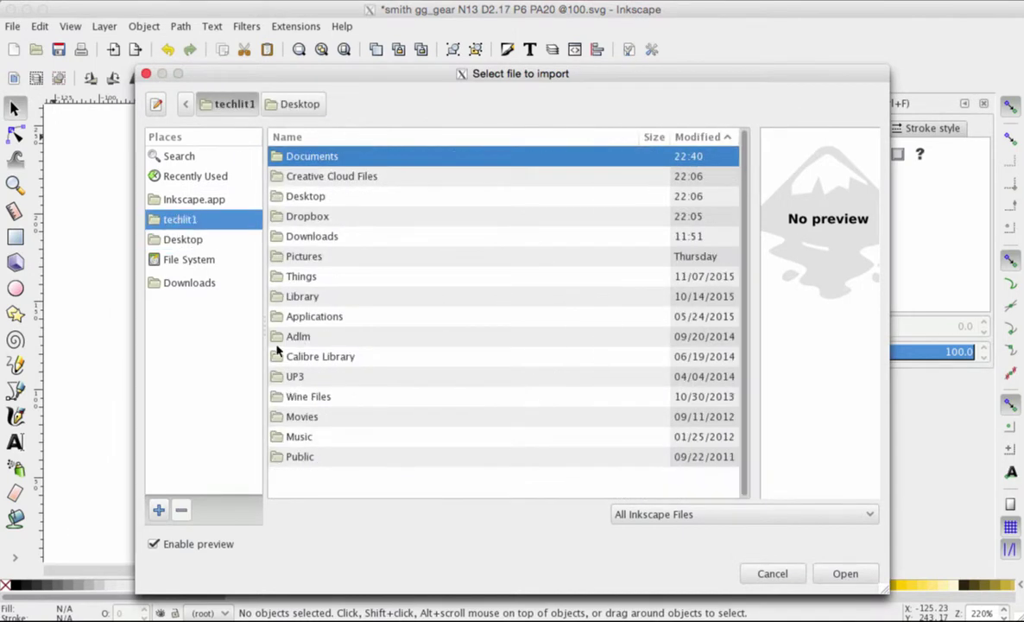
double_click(276, 197)
double_click(276, 196)
click(286, 278)
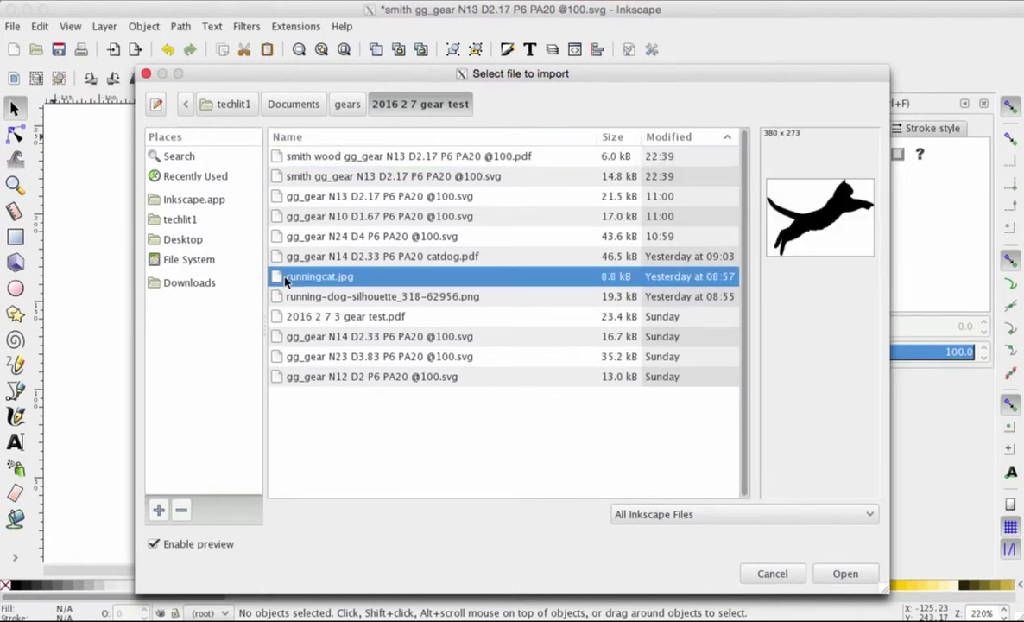
click(842, 573)
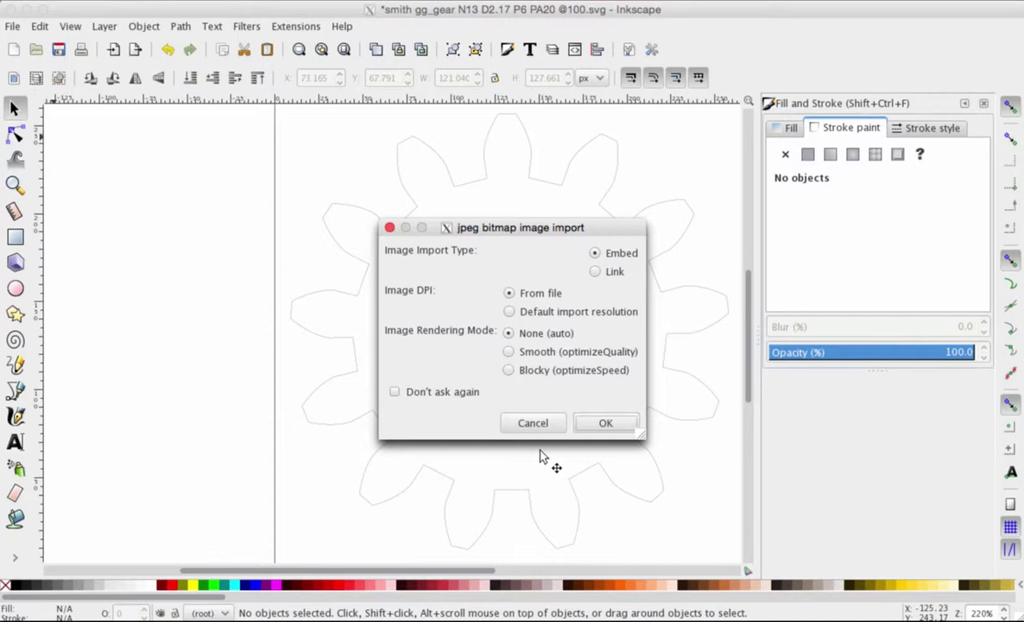
click(606, 423)
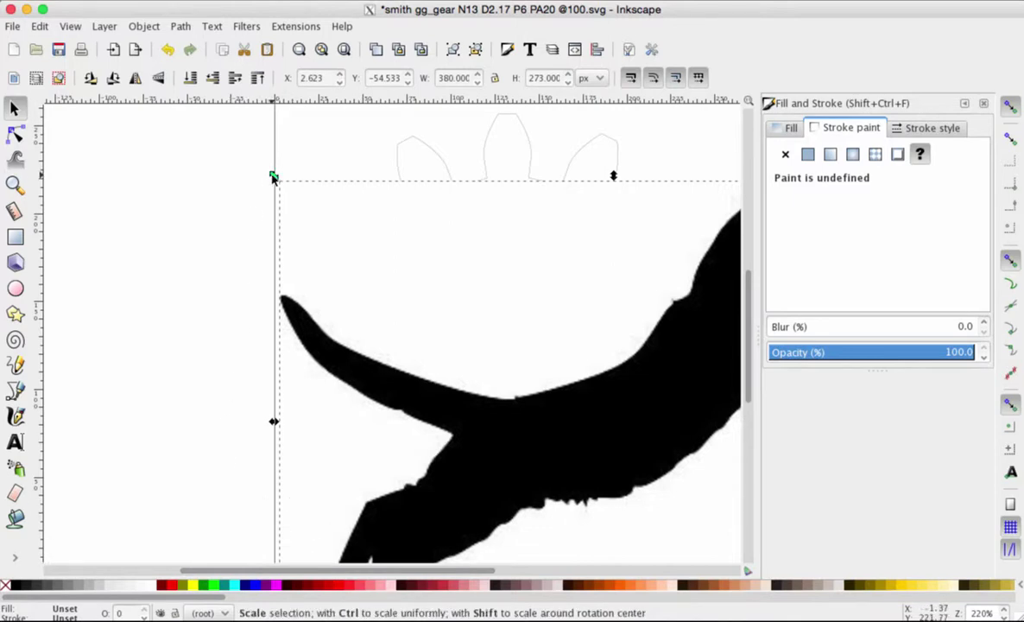
Shrink the cat to about 73 × 60 px, tilt it about 8°, and place it above the centre hole
drag(273, 177, 510, 411)
drag(663, 541, 369, 258)
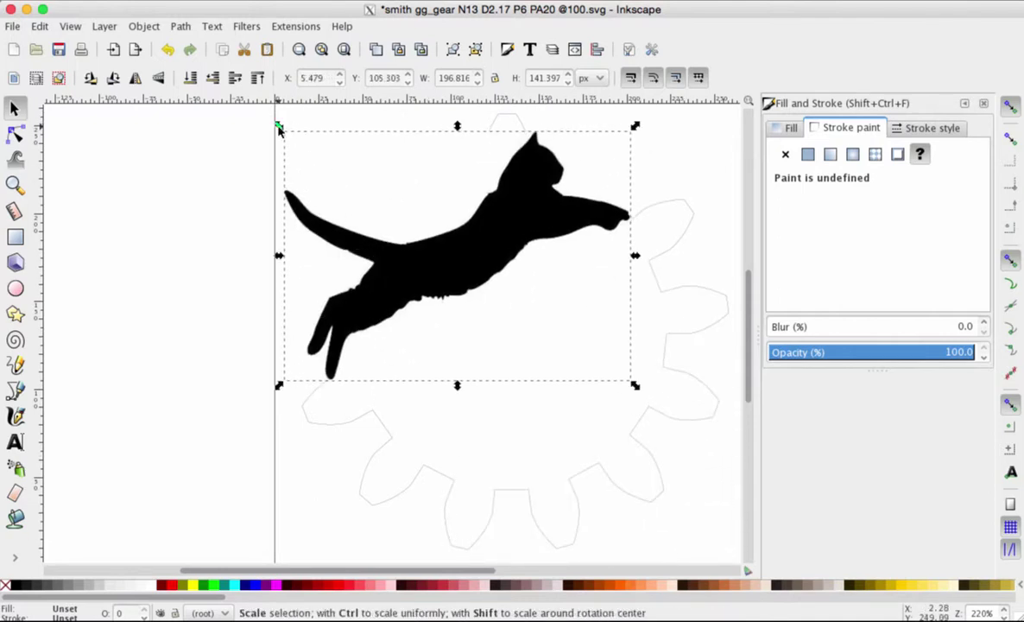
drag(279, 128, 500, 301)
drag(557, 333, 459, 238)
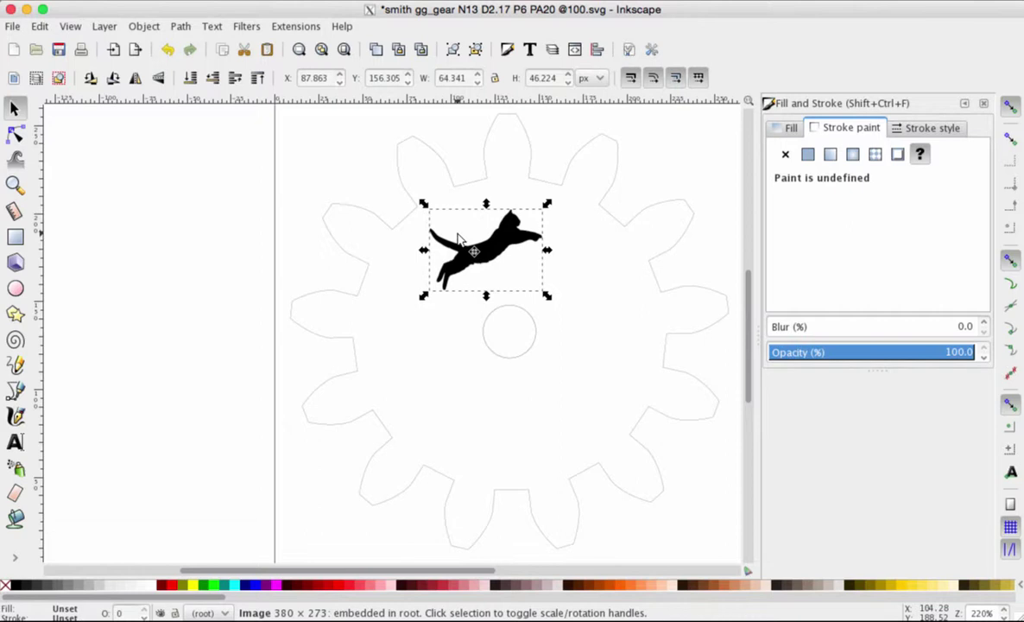
click(464, 263)
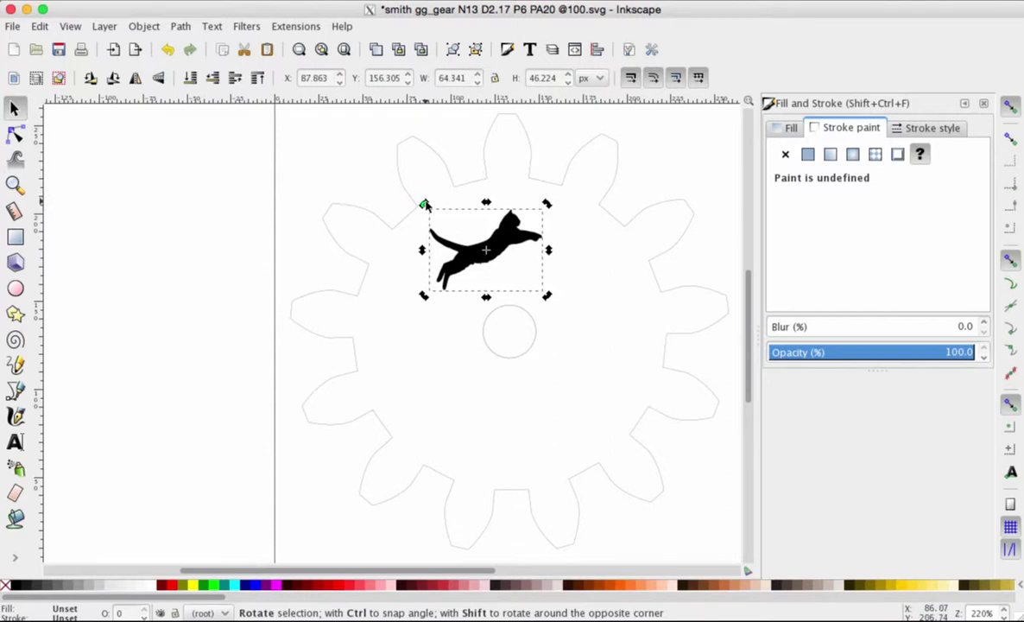
mouse_move(423, 207)
mouse_down()
mouse_move(404, 243)
mouse_move(432, 208)
mouse_move(424, 229)
mouse_up()
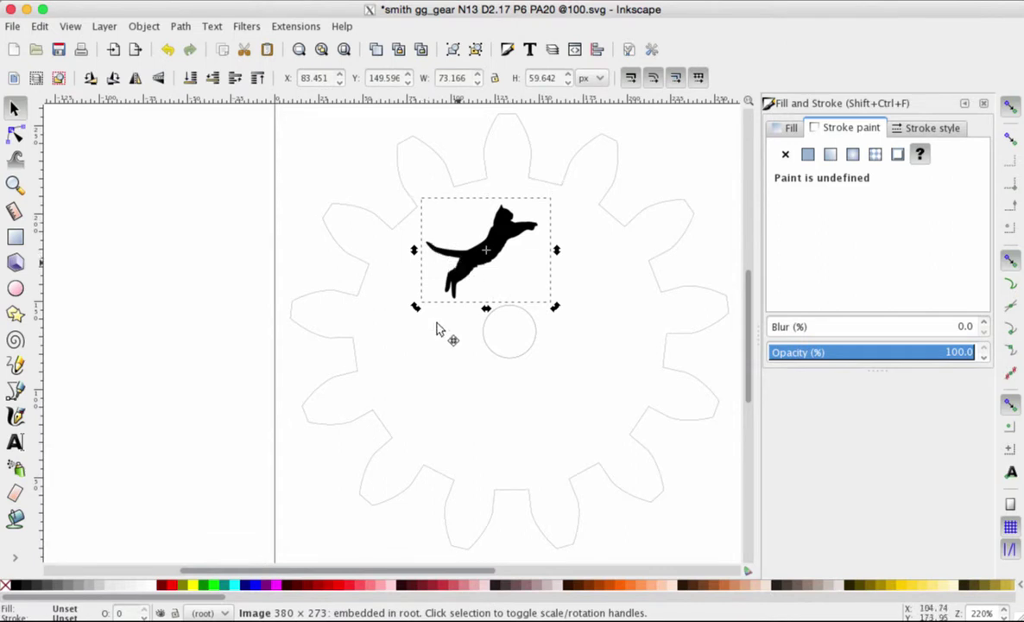
drag(461, 269, 450, 309)
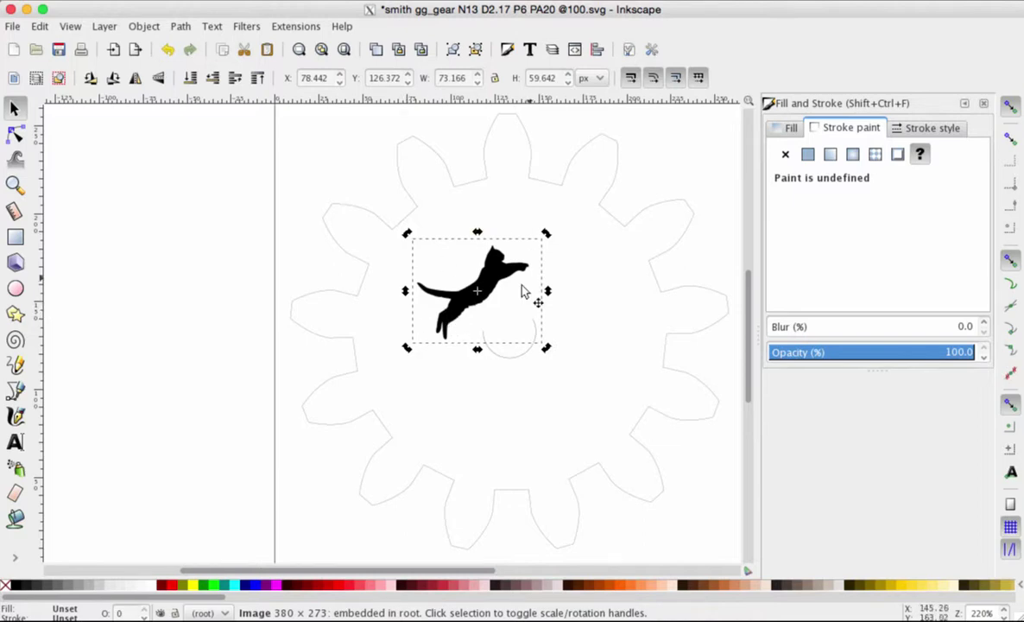
Lower the cat image to the bottom of the stacking order, beneath the gear
click(143, 26)
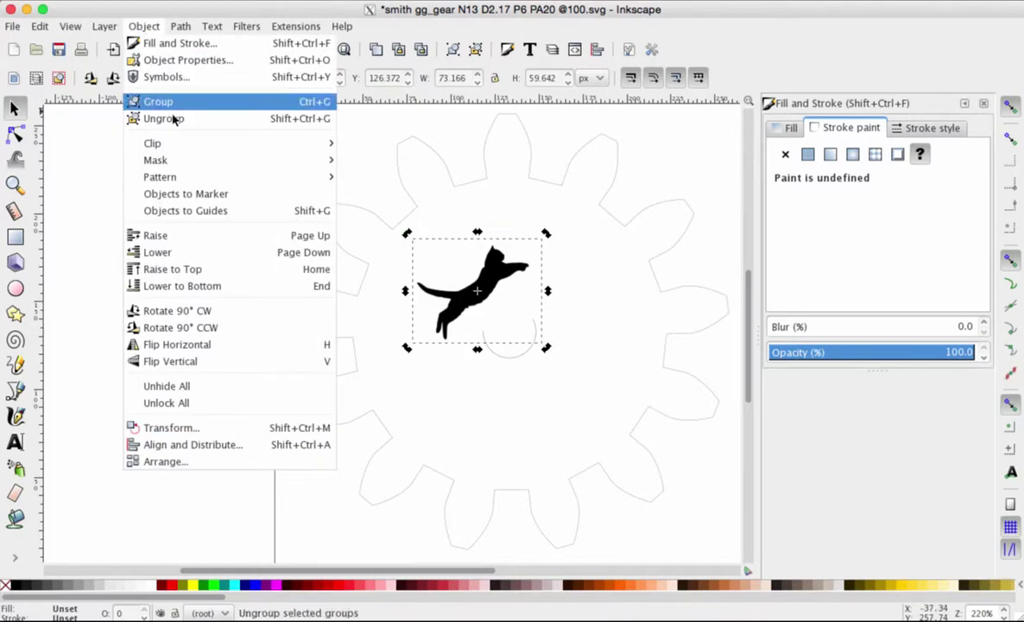
click(191, 286)
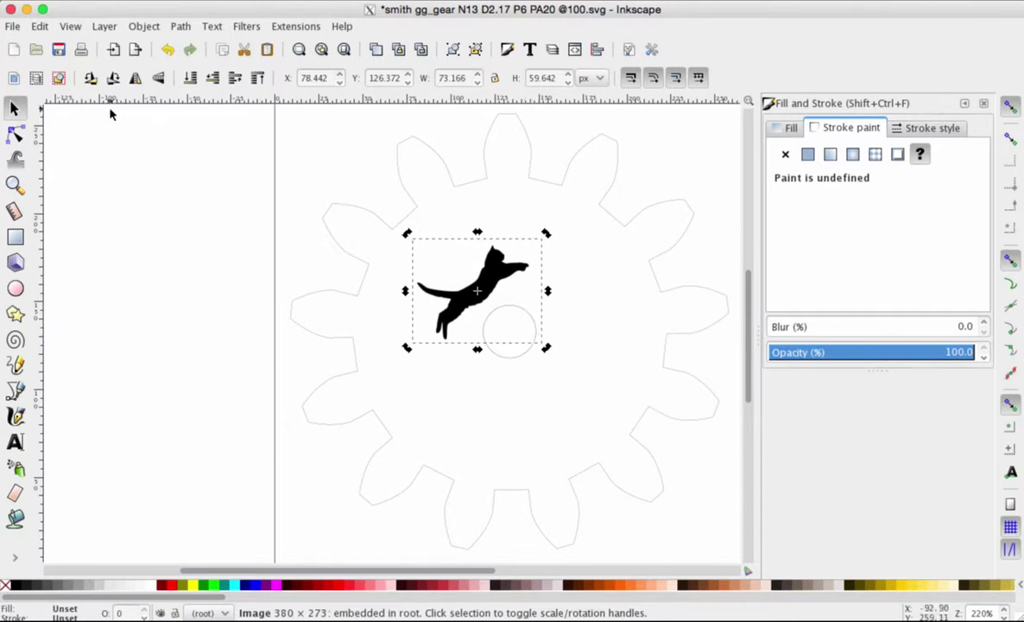
Import running-dog-silhouette_318-62956.png, embedding it at its full 626 × 626 size
click(427, 405)
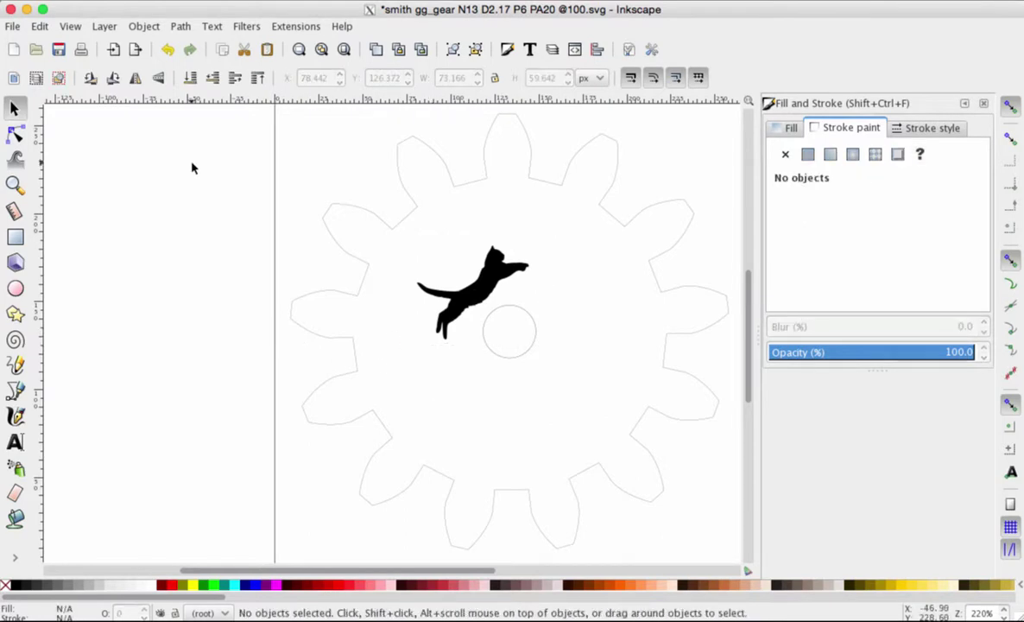
click(13, 27)
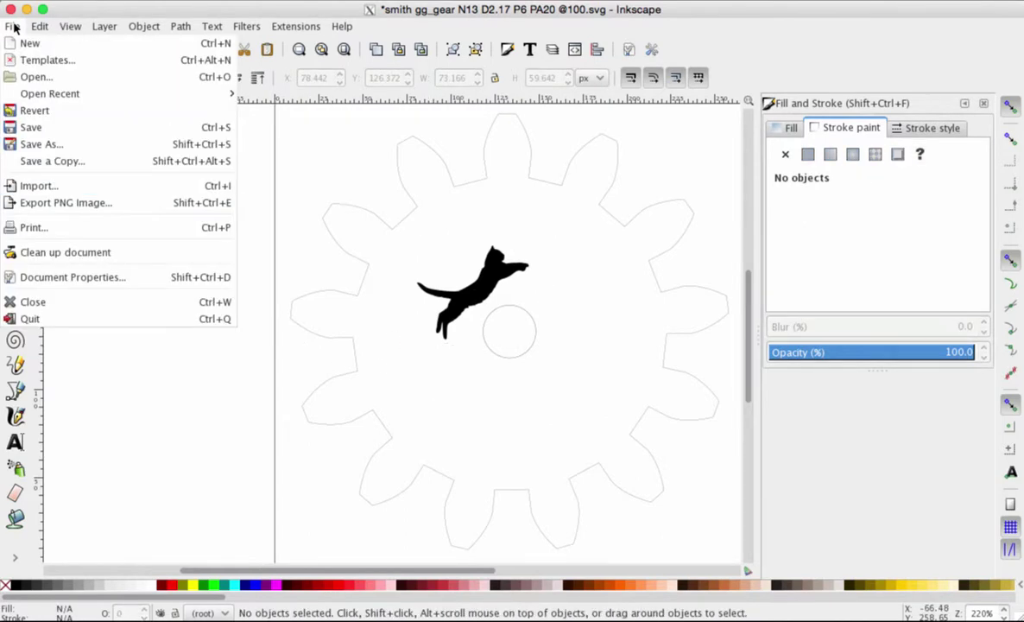
click(73, 189)
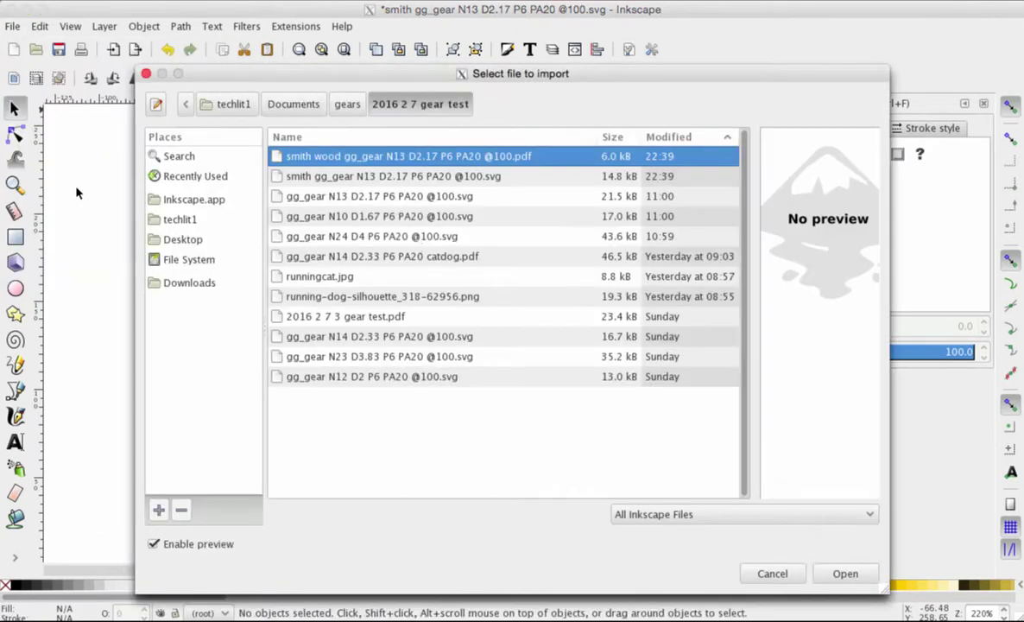
click(309, 296)
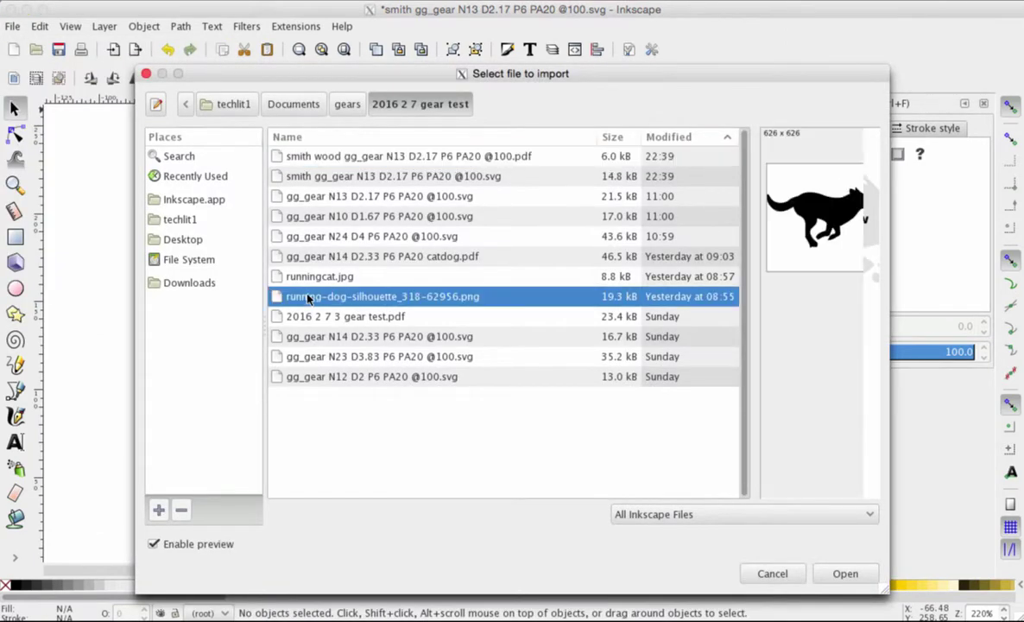
click(843, 573)
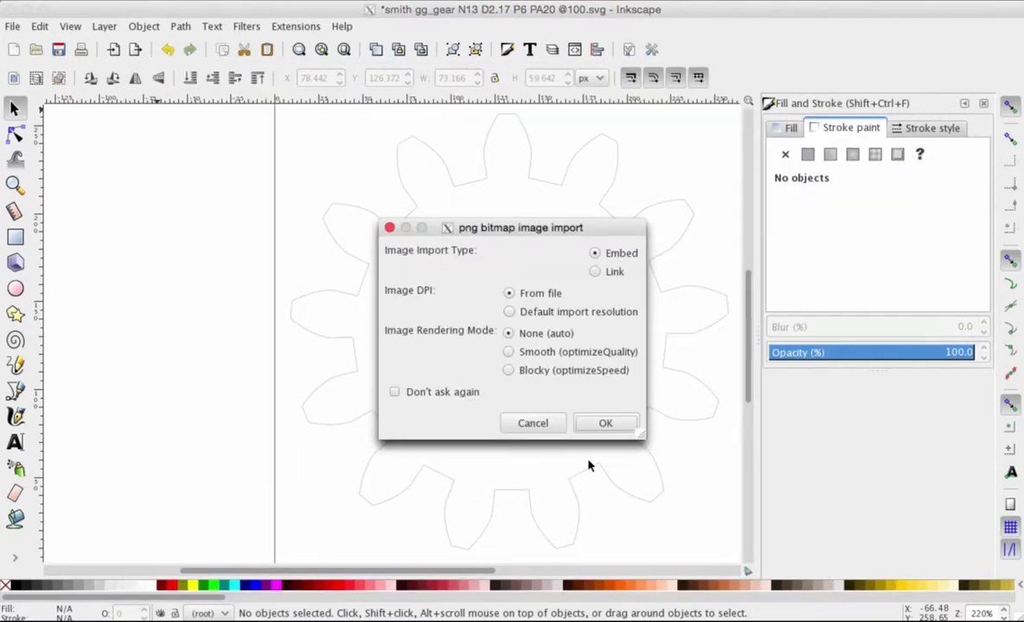
click(605, 422)
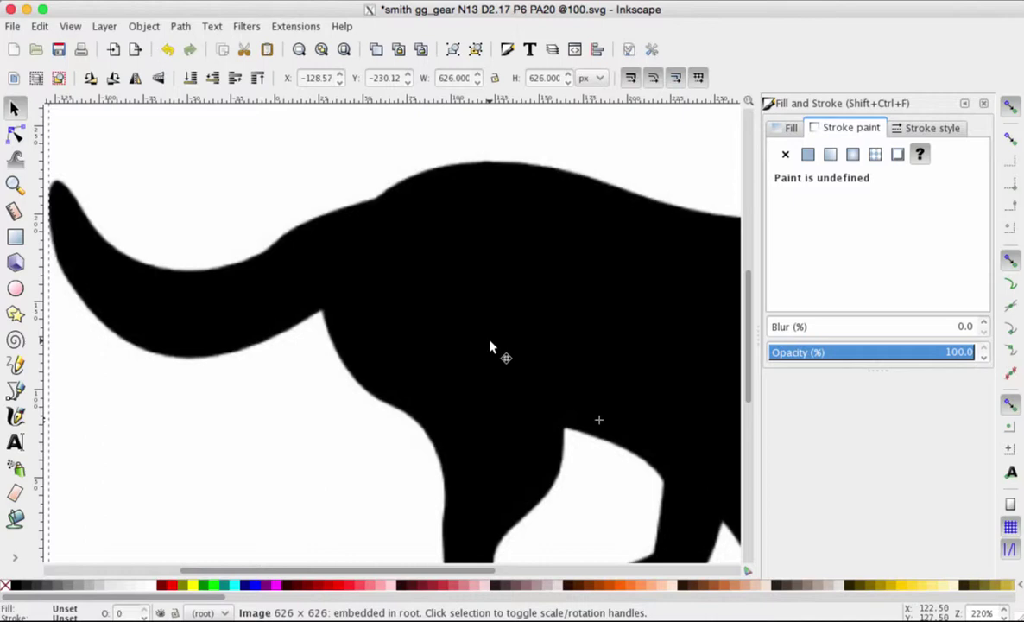
Shrink the dog silhouette to about a third of its size
scroll(489, 346, down, 4)
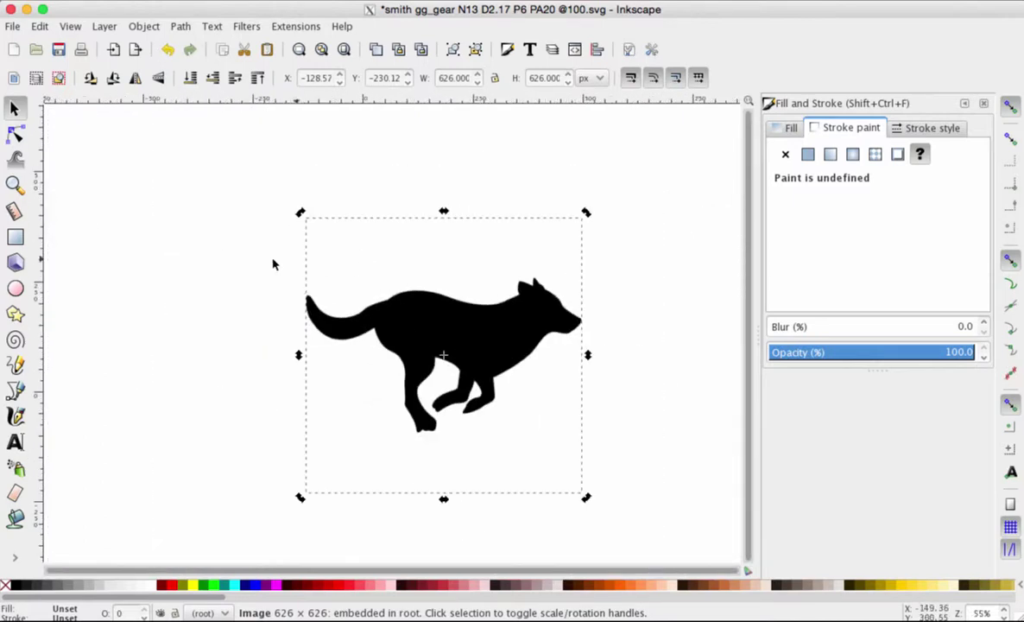
click(221, 276)
click(402, 321)
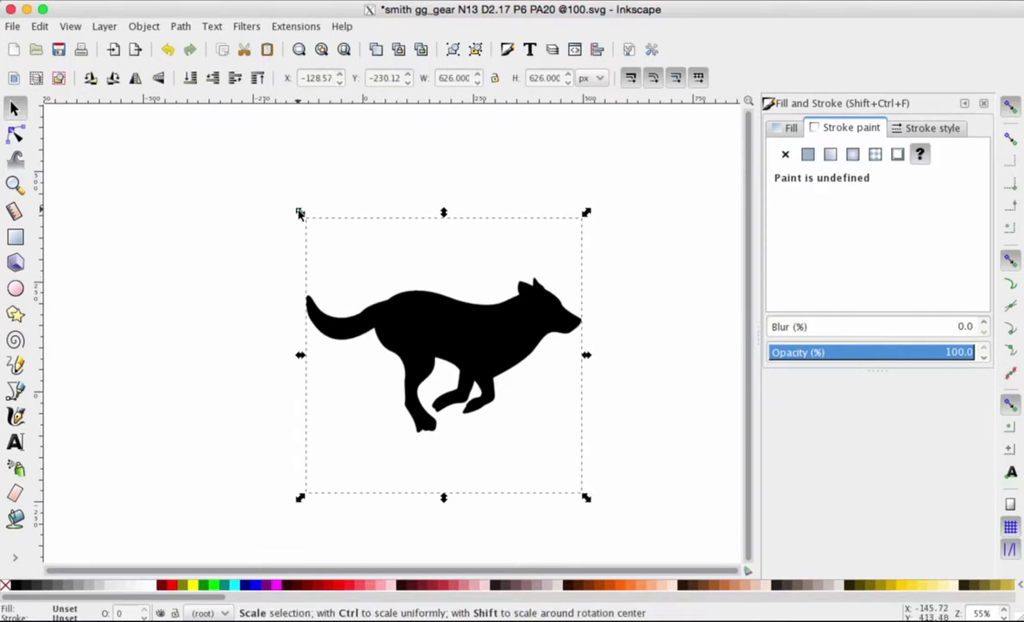
drag(299, 210, 430, 359)
Rotate the dog about -125 degrees so it sits in the gear's lower half
click(460, 303)
click(441, 353)
key(plus)
key(plus)
key(plus)
key(plus)
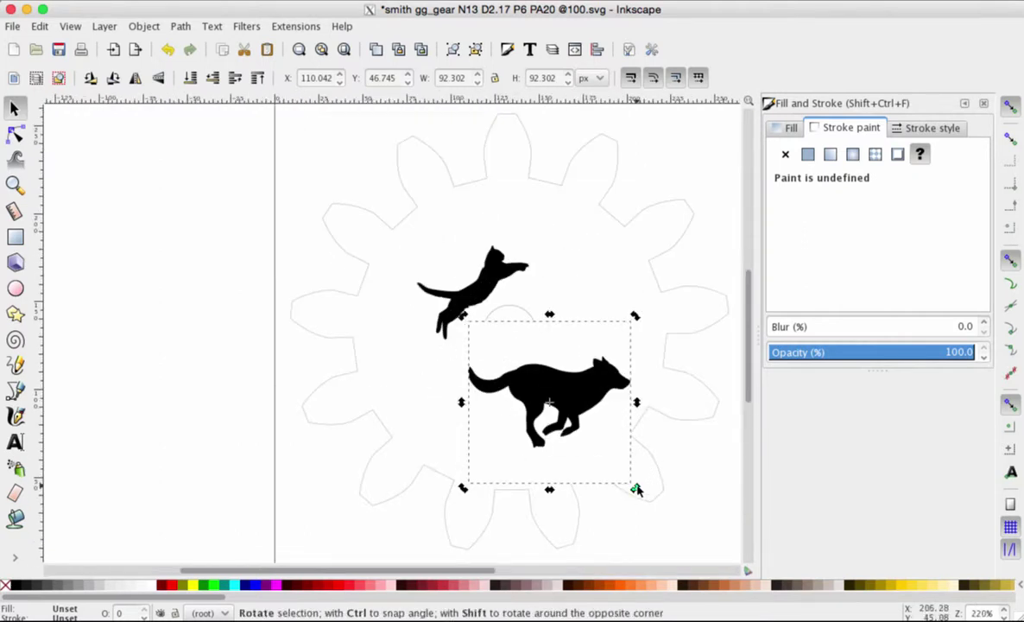
drag(636, 490, 480, 387)
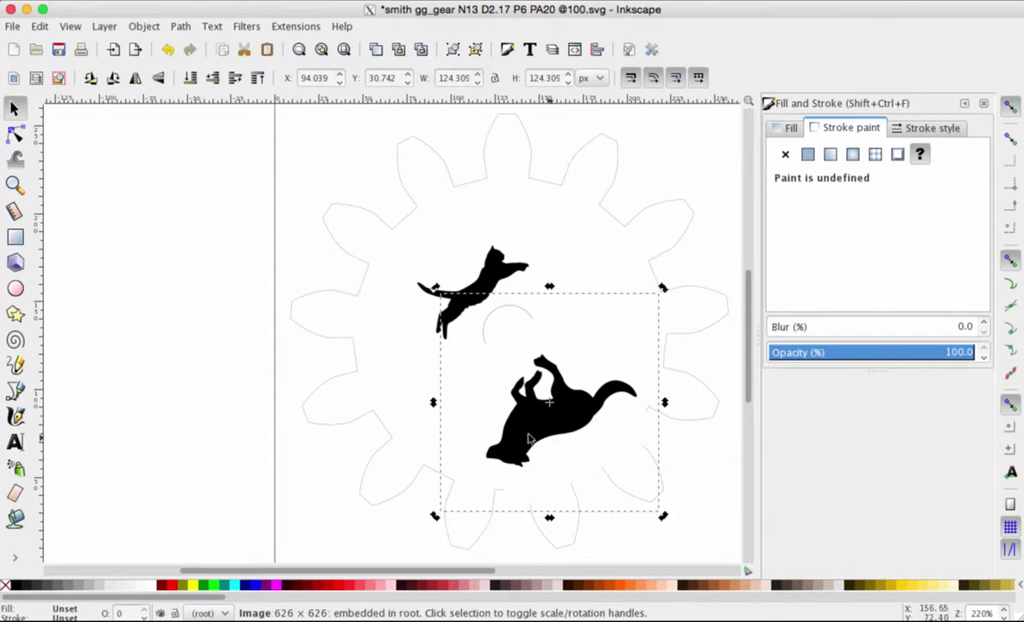
Lower the dog to the bottom, nudge the cat up-left and the dog slightly right
click(143, 27)
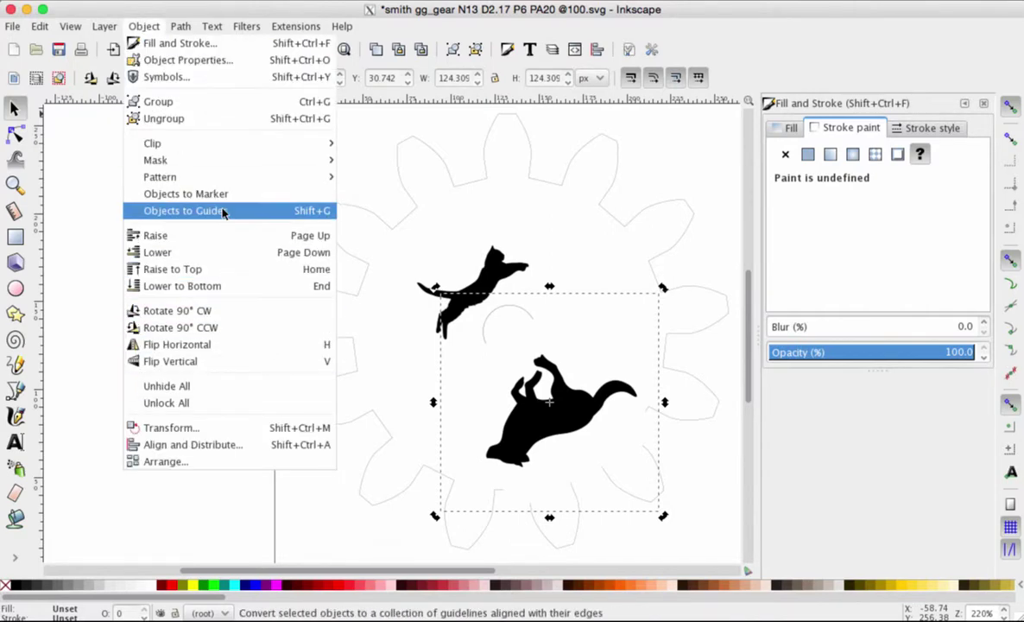
click(218, 294)
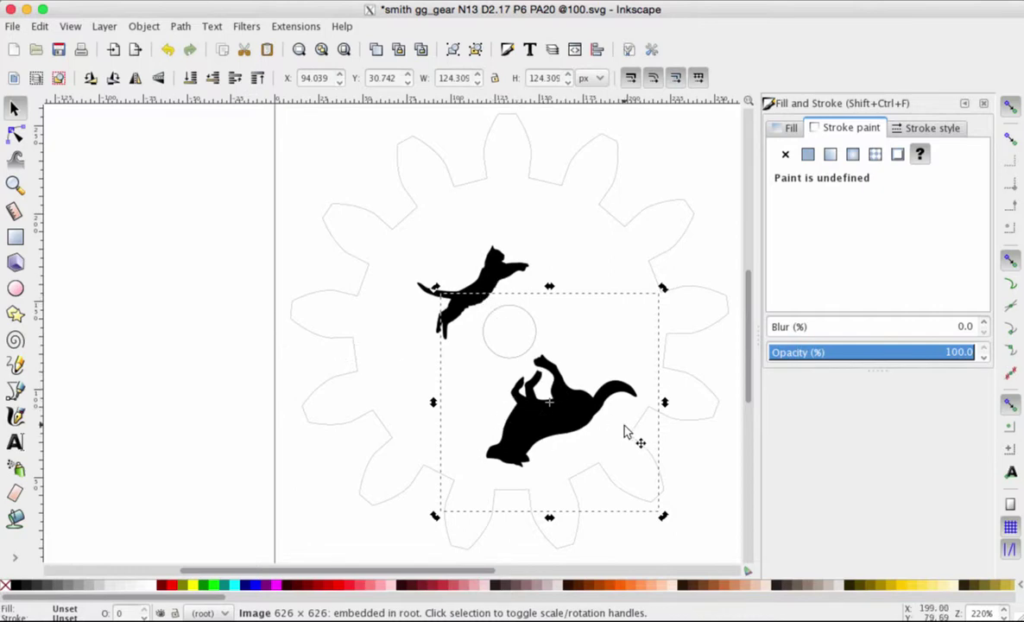
click(493, 272)
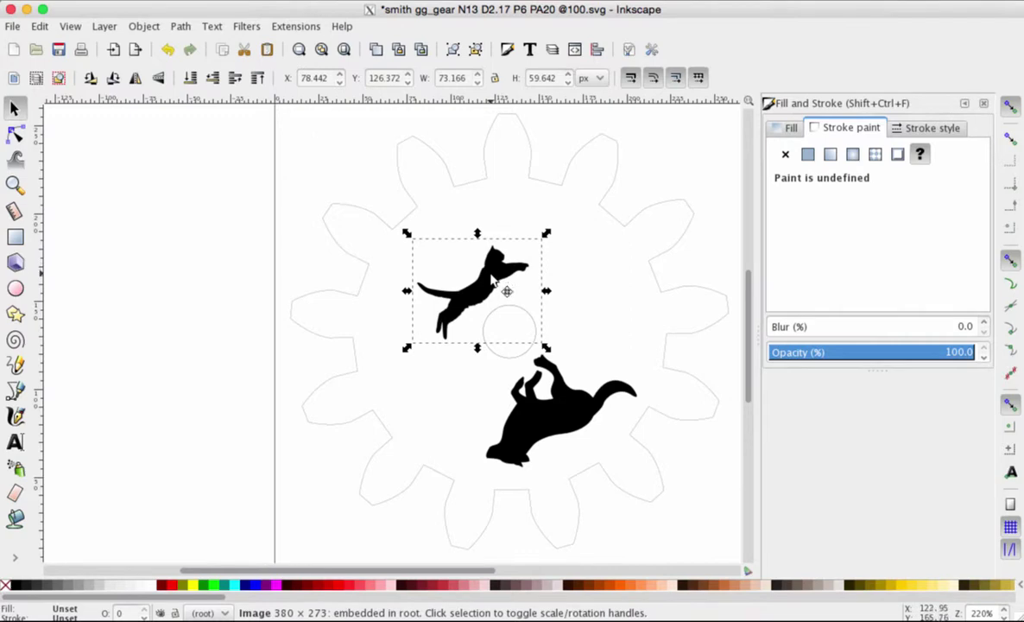
drag(492, 269, 476, 248)
drag(563, 409, 580, 388)
drag(580, 393, 579, 394)
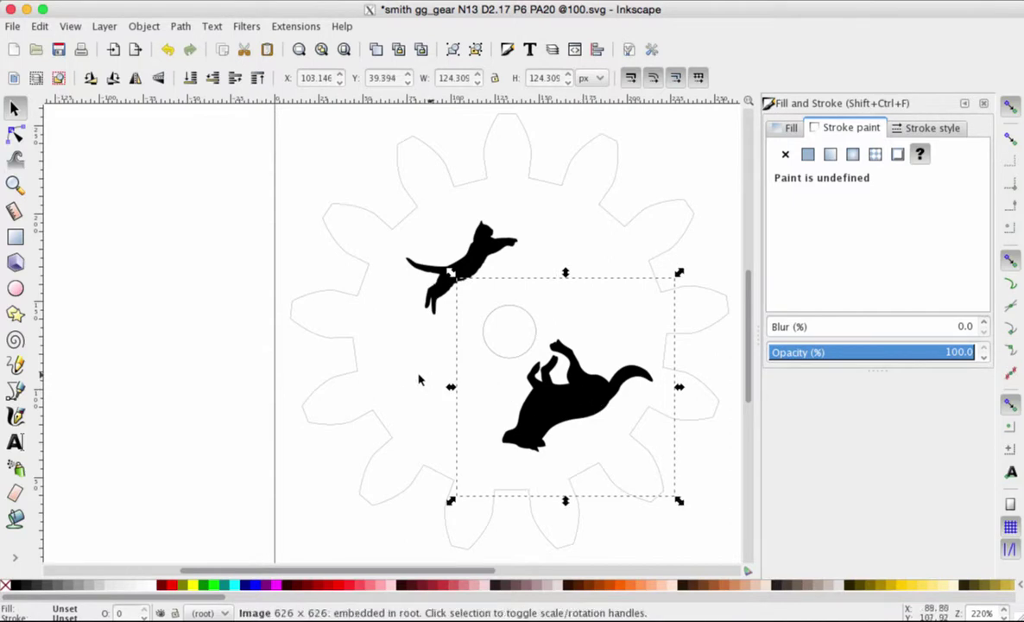
click(12, 27)
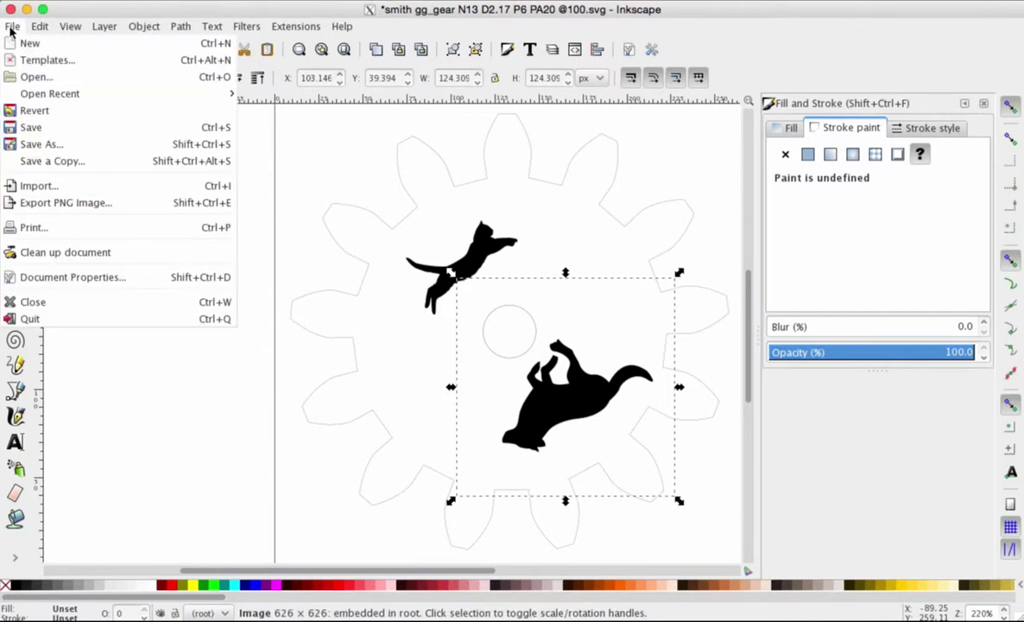
click(55, 144)
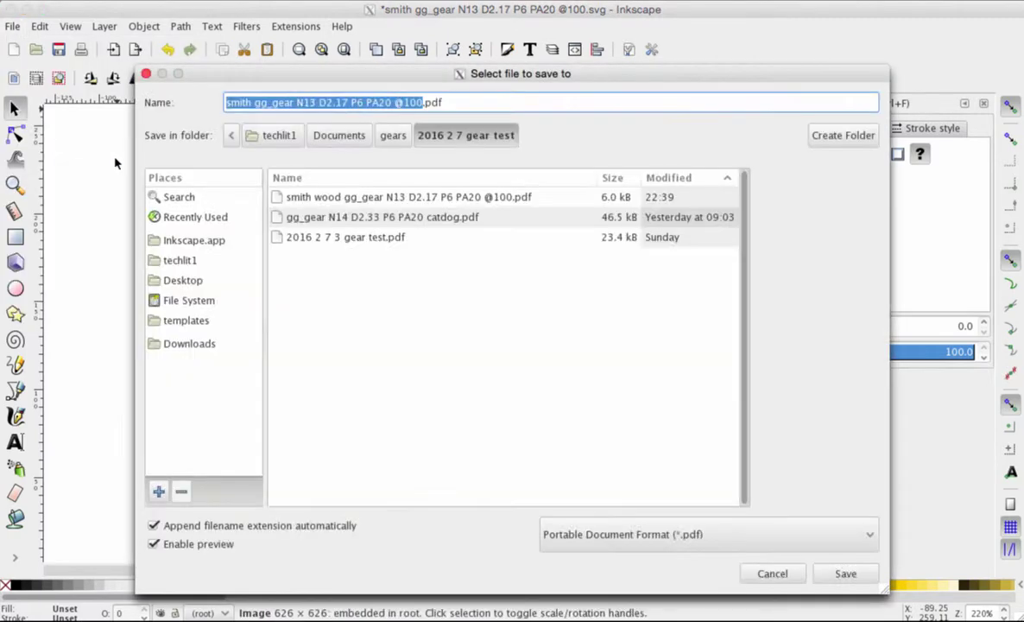
click(867, 540)
click(812, 466)
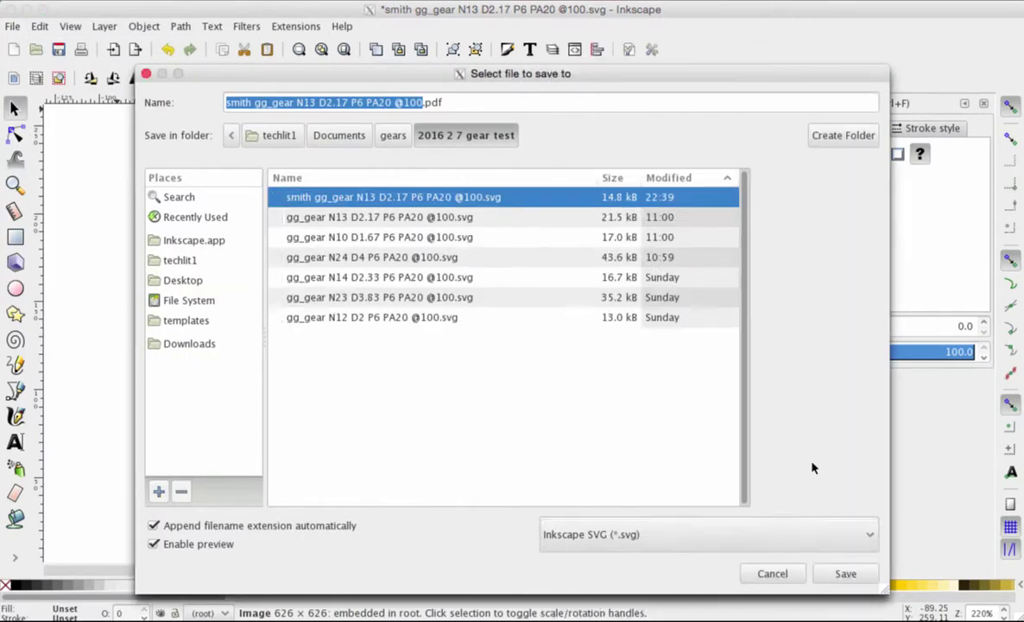
click(245, 102)
double_click(229, 102)
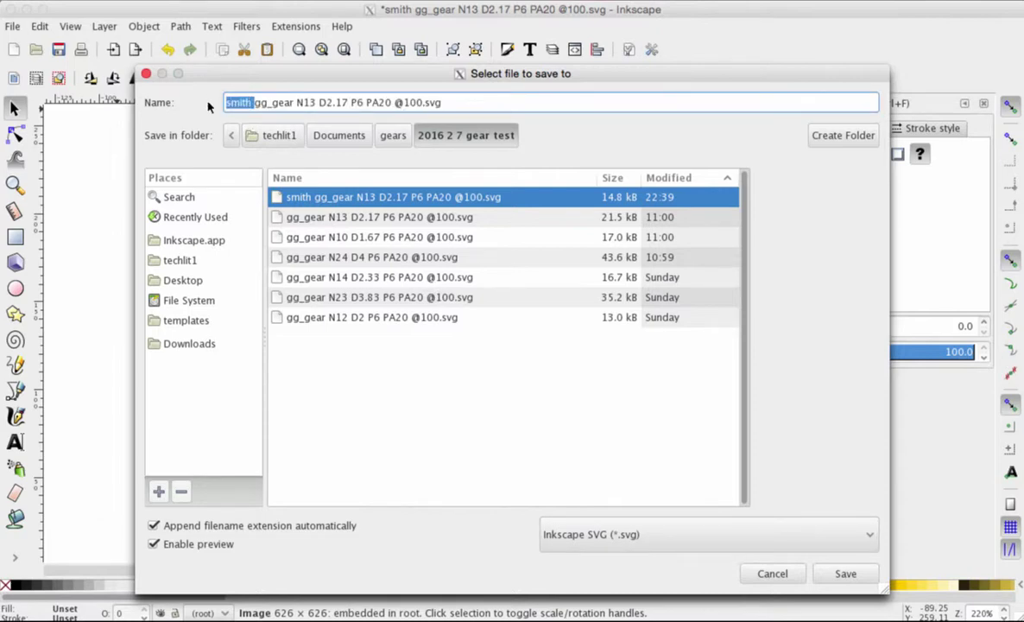
text(dogc)
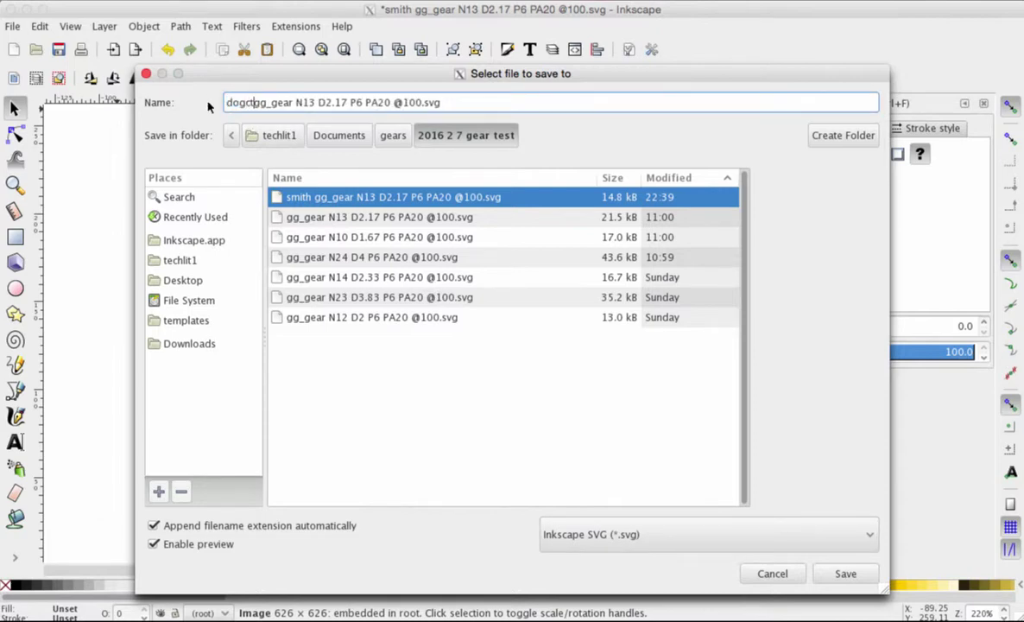
text(at)
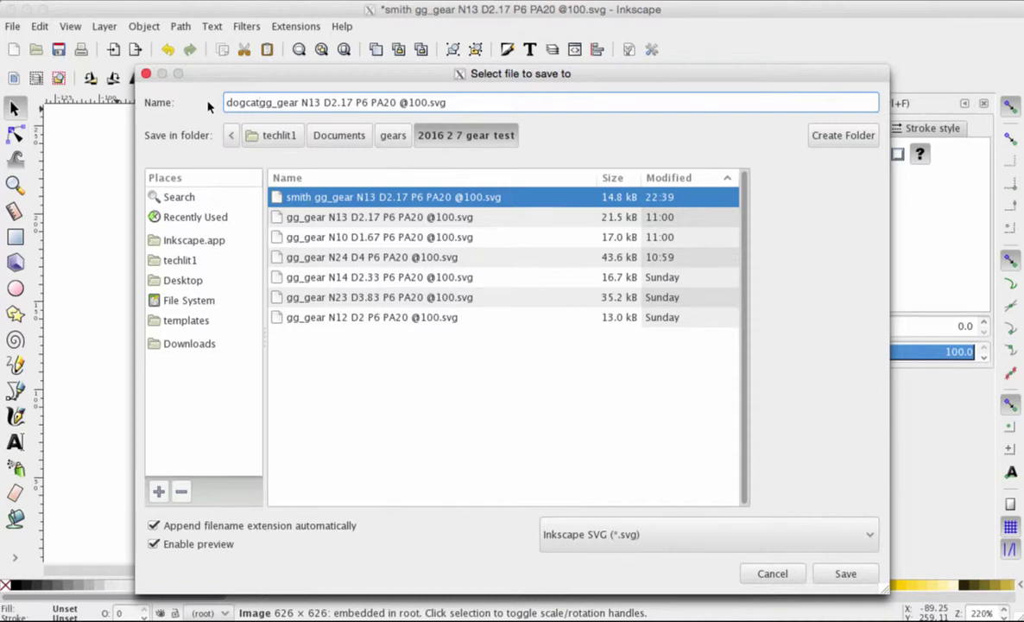
key(Return)
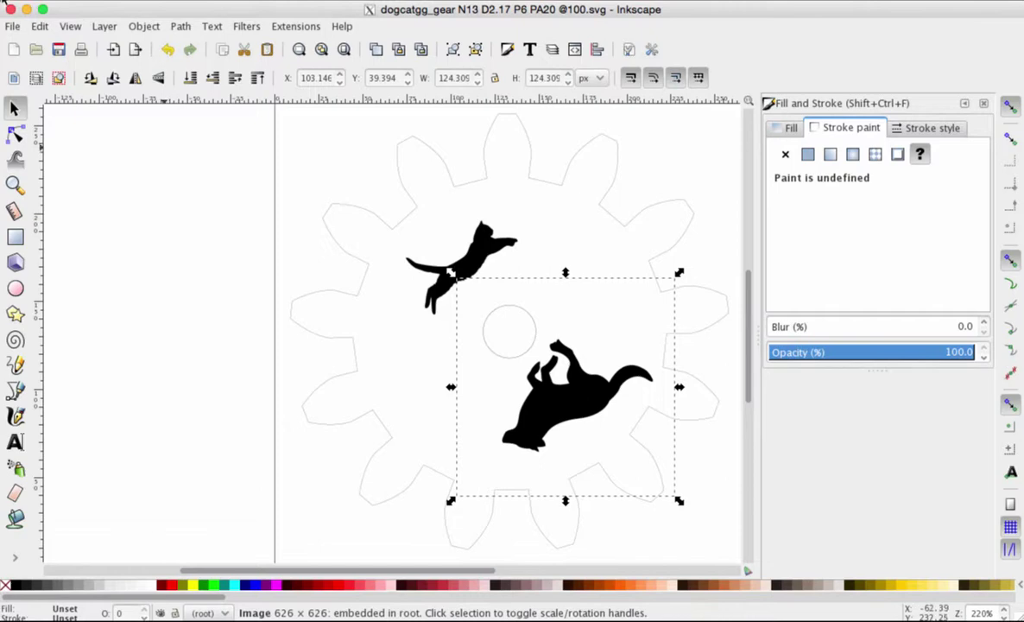
click(17, 31)
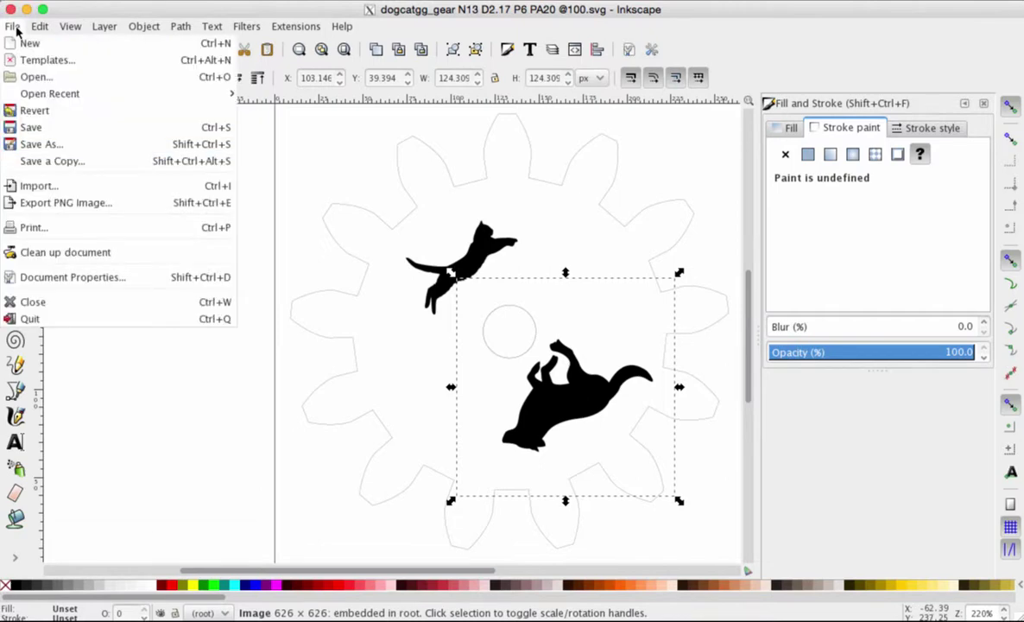
click(63, 144)
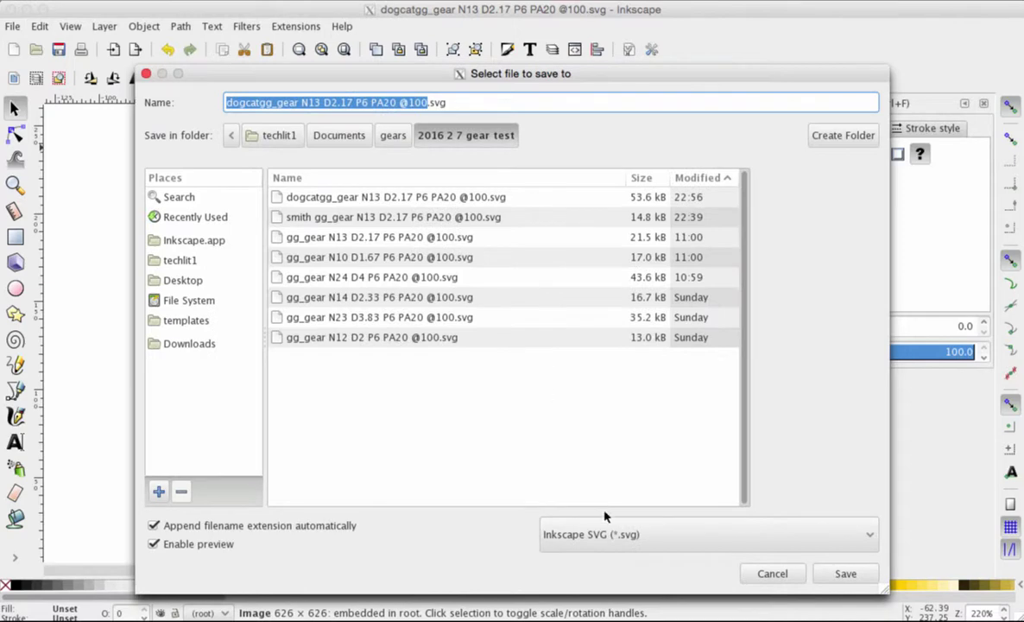
click(870, 535)
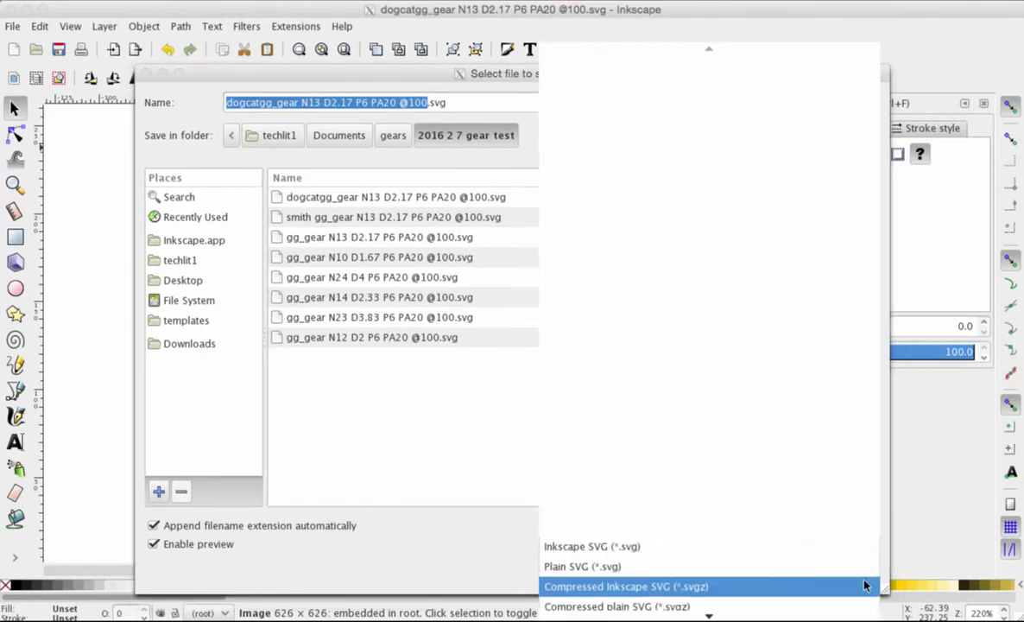
scroll(813, 595, down, 3)
click(810, 576)
click(845, 575)
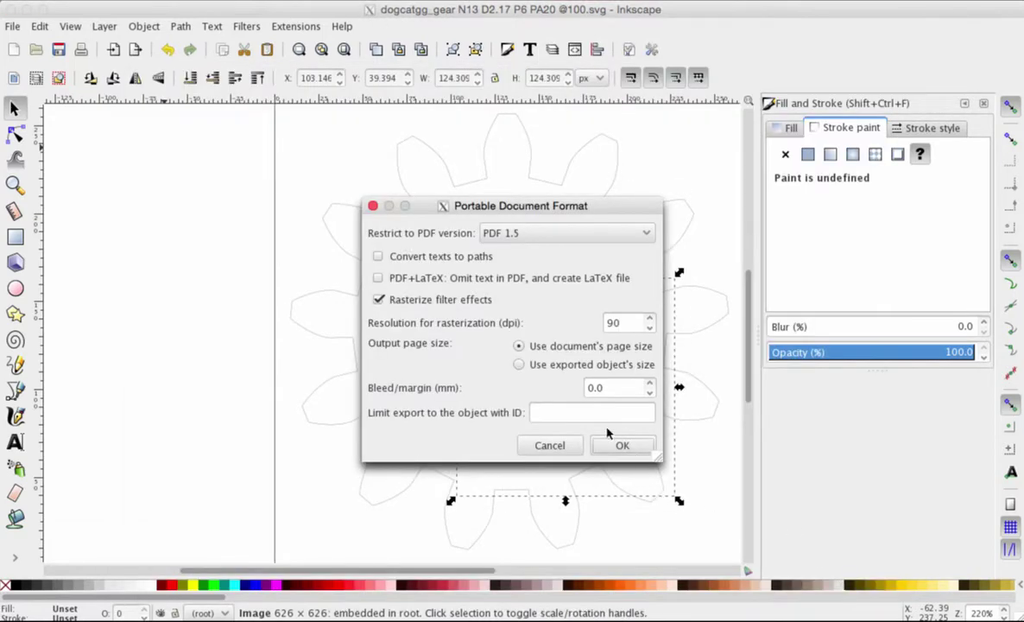
click(618, 445)
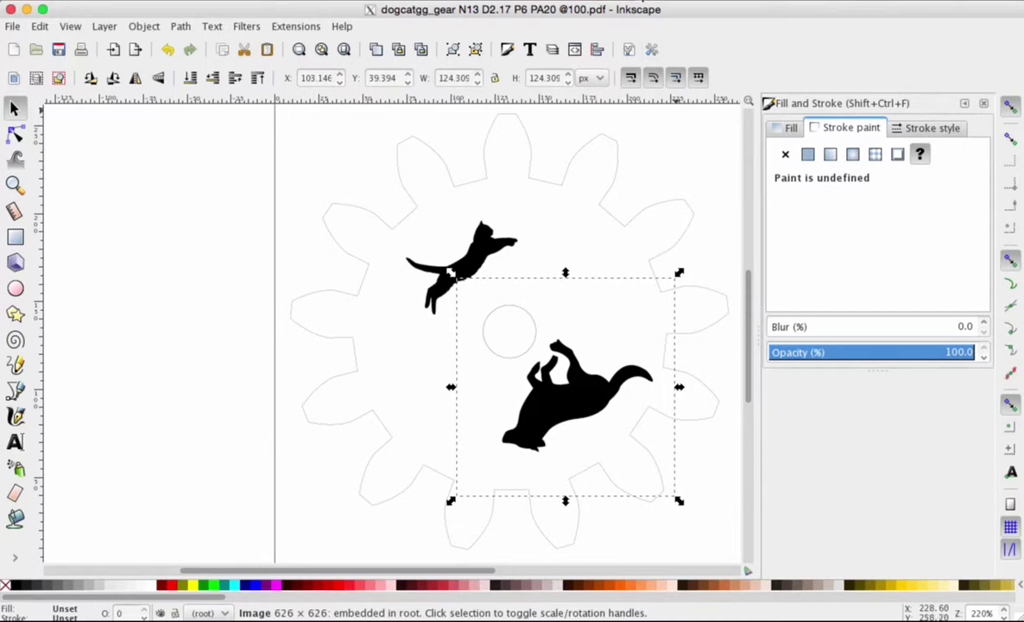
click(640, 2)
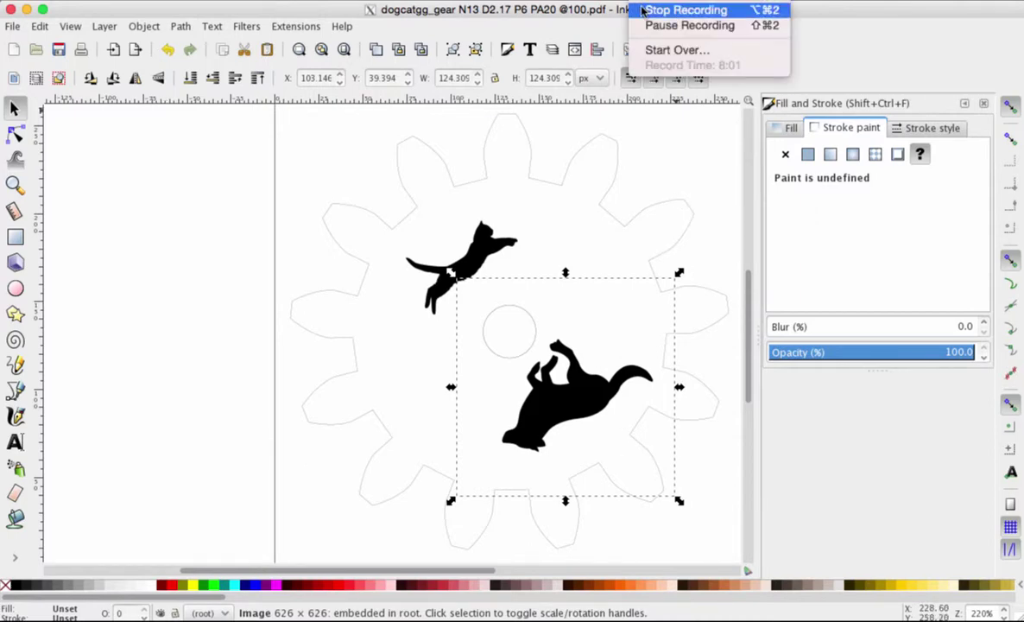